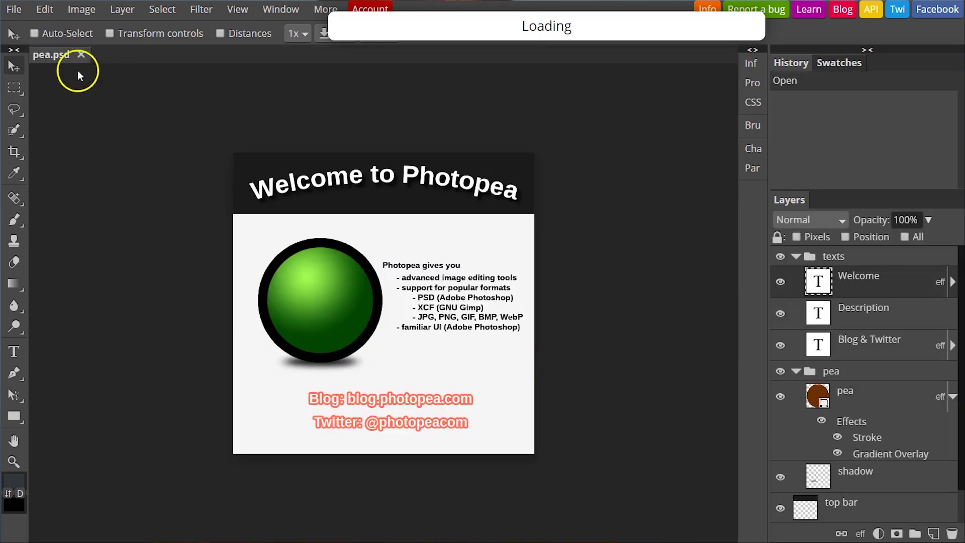
Close the pea.psd and milk-sketch demo documents.
{"action": "left_click", "coordinate": [81, 54]}
{"action": "left_click", "coordinate": [510, 342]}
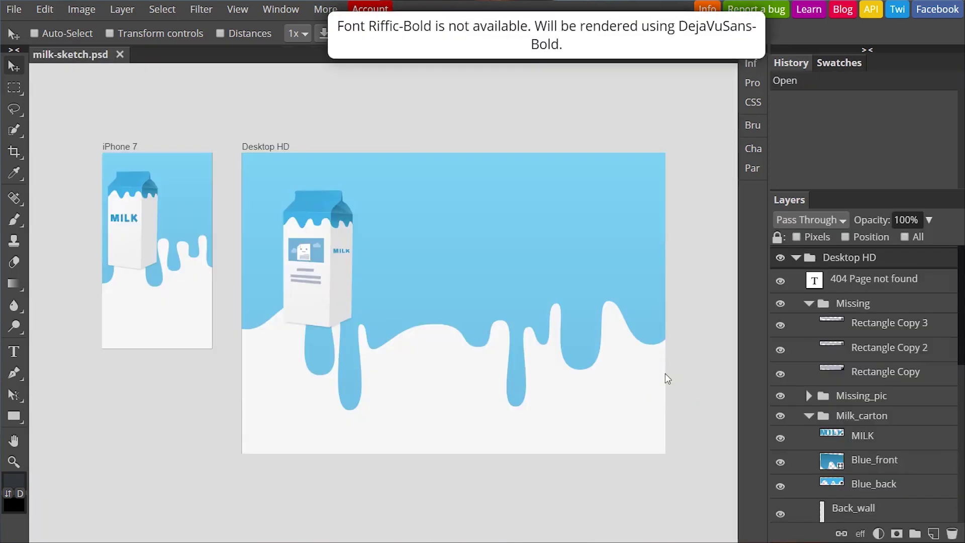
{"action": "left_click", "coordinate": [119, 54]}
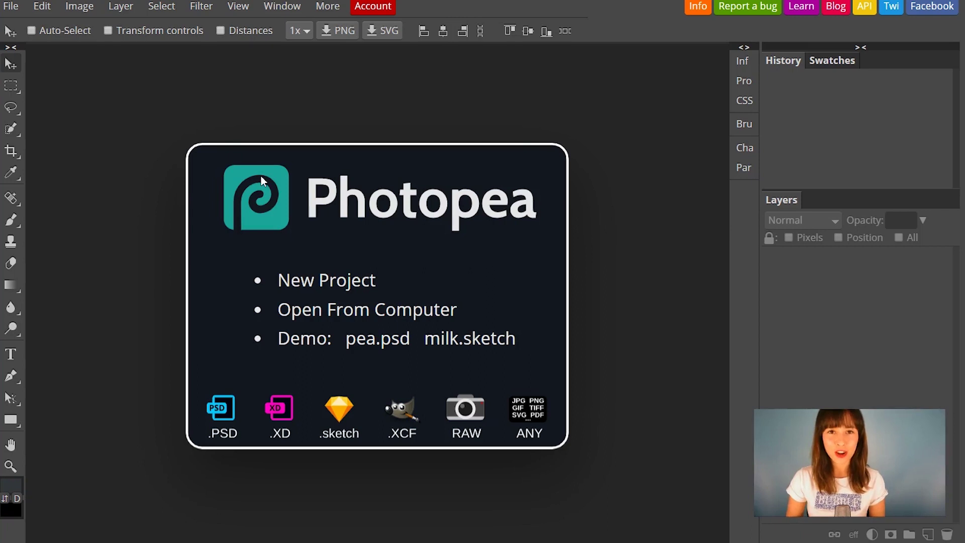
Open the Unsplash beach surfer photo from its pasted web address with Open from URL.
{"action": "left_click", "coordinate": [11, 6]}
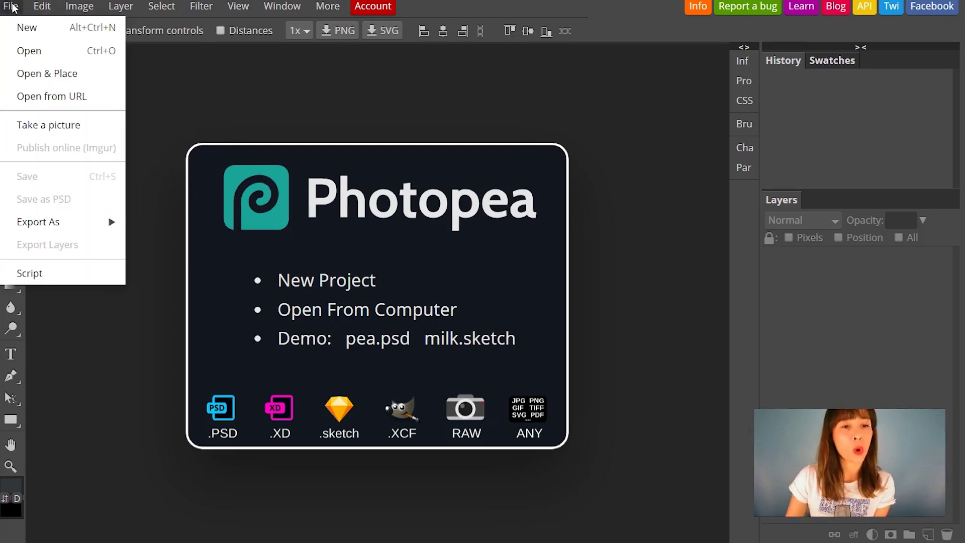
{"action": "left_click", "coordinate": [44, 104]}
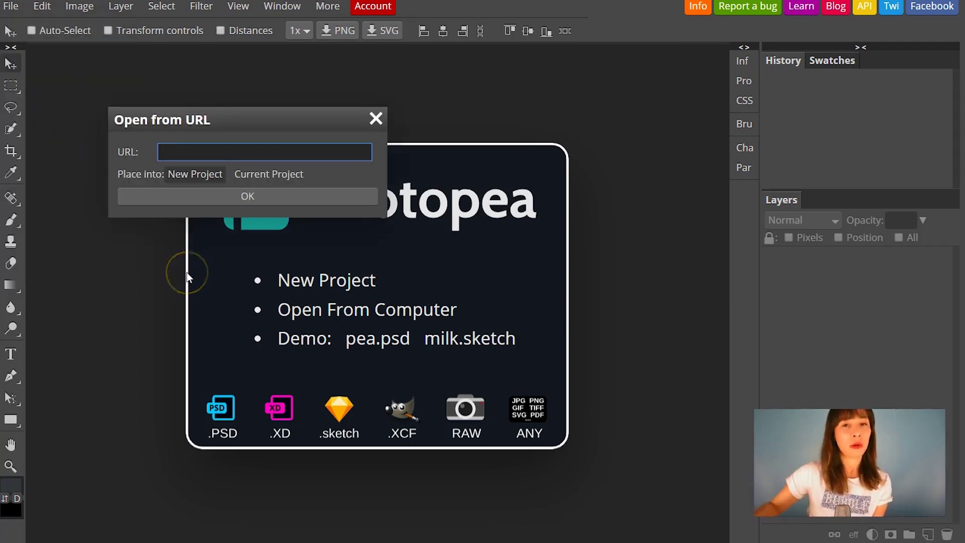
{"action": "left_click", "coordinate": [319, 151]}
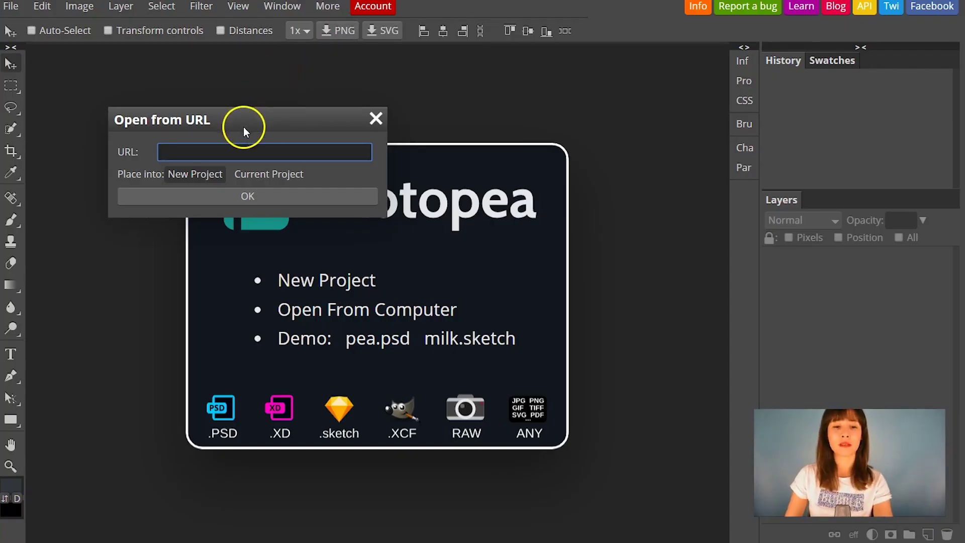
{"action": "type", "text": "https://unsplash.com/photos/iyBqGzTBSKw"}
{"action": "left_click", "coordinate": [271, 195]}
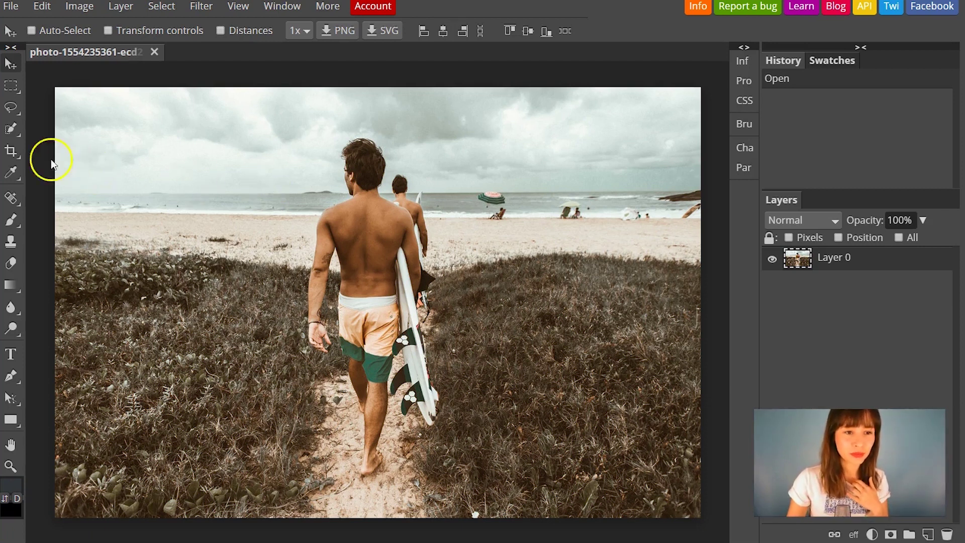
Crop the surfer photo to a box just inside its edges with the Crop Tool.
{"action": "right_click", "coordinate": [11, 151]}
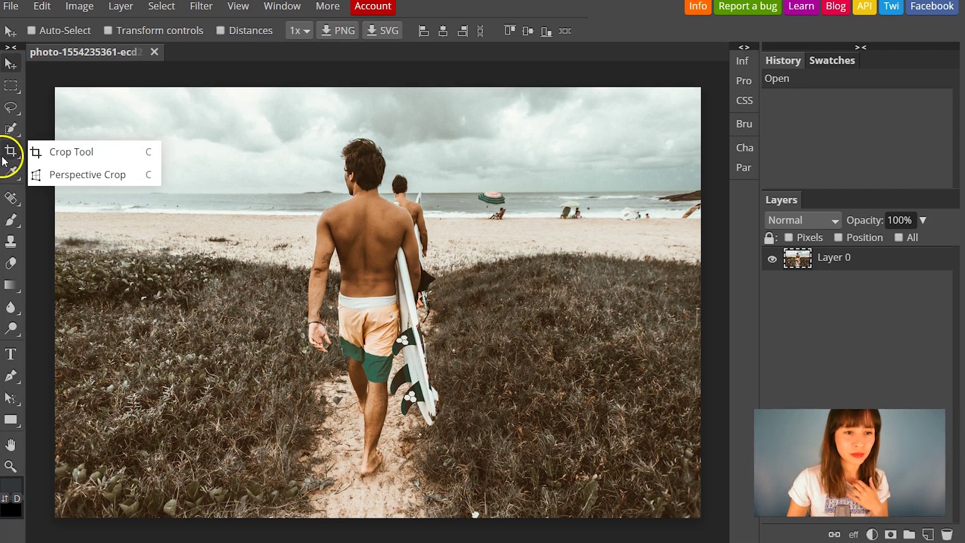
{"action": "left_click", "coordinate": [315, 173]}
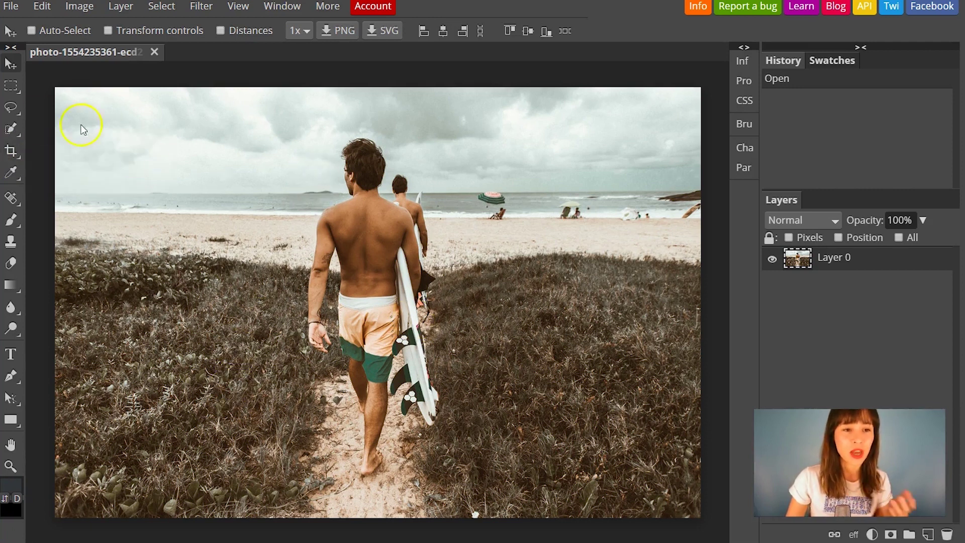
{"action": "right_click", "coordinate": [11, 151]}
{"action": "left_click", "coordinate": [70, 151]}
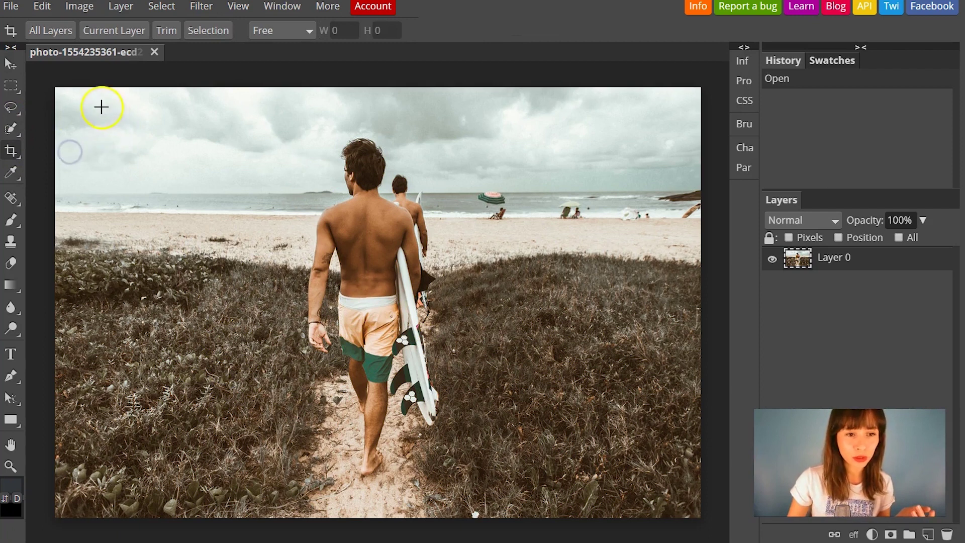
{"action": "left_click_drag", "start_coordinate": [69, 102], "coordinate": [683, 497]}
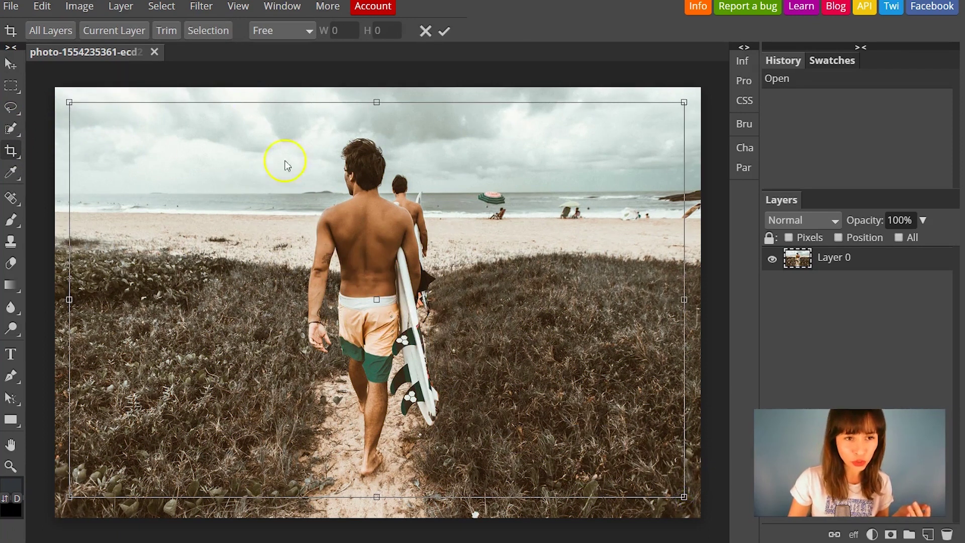
{"action": "double_click", "coordinate": [397, 259]}
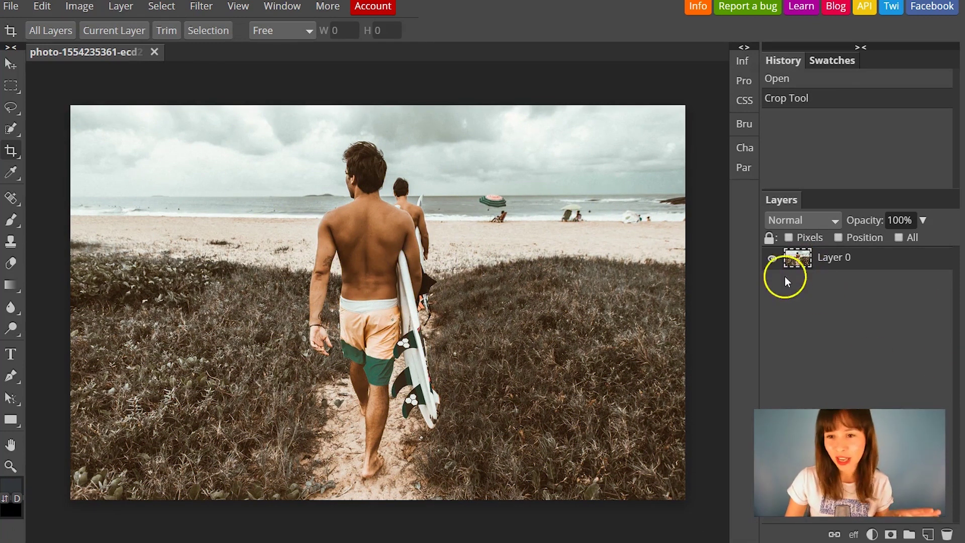
Add a Levels adjustment layer with black point 9 and white point 232.
{"action": "left_click", "coordinate": [877, 535]}
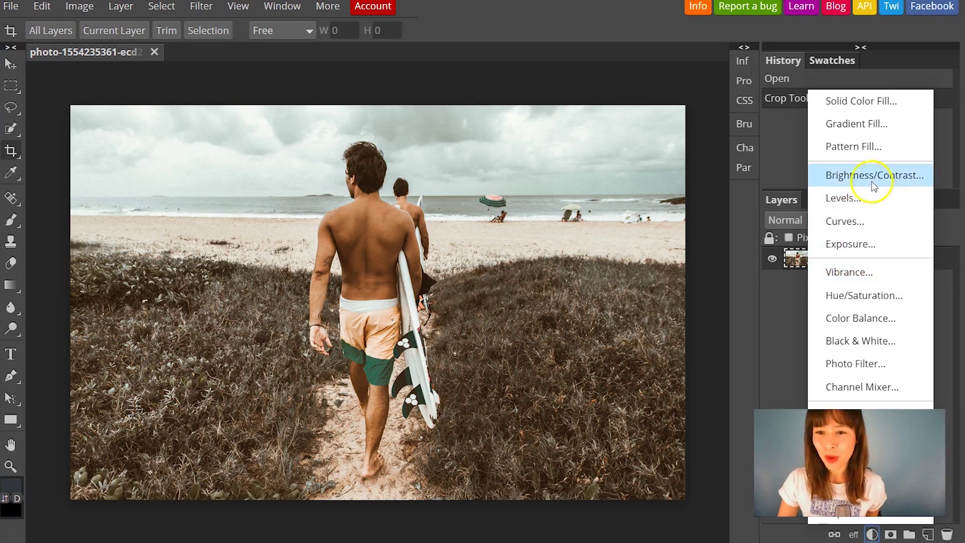
{"action": "left_click", "coordinate": [864, 202]}
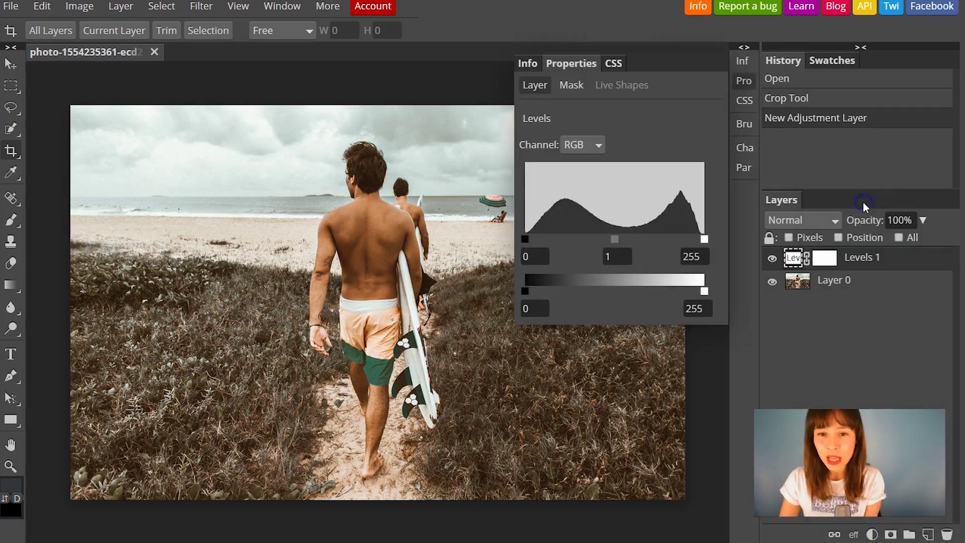
{"action": "left_click_drag", "start_coordinate": [705, 239], "coordinate": [688, 236]}
{"action": "left_click_drag", "start_coordinate": [526, 240], "coordinate": [531, 239]}
{"action": "left_click", "coordinate": [851, 337]}
Add a Brightness/Contrast adjustment layer with contrast 28.
{"action": "left_click", "coordinate": [873, 534]}
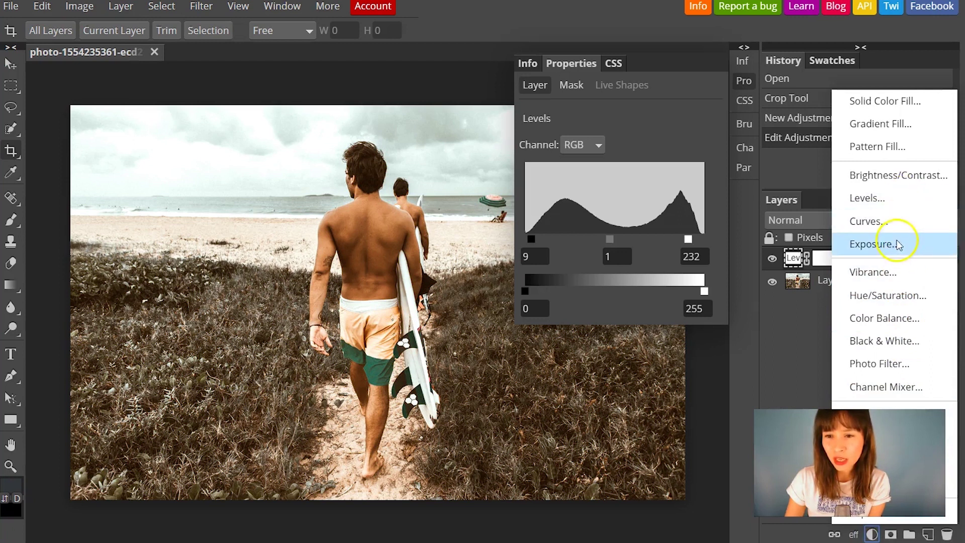
{"action": "left_click", "coordinate": [890, 176]}
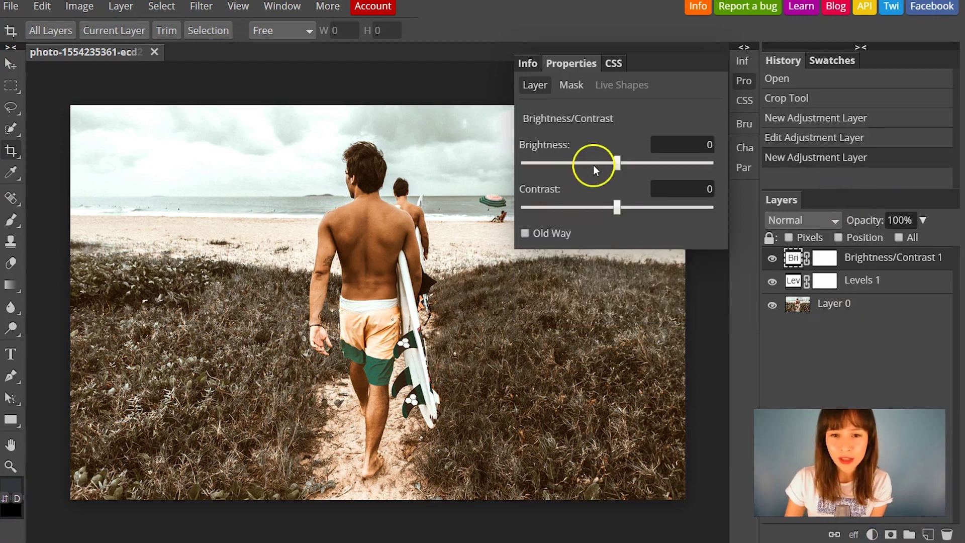
{"action": "left_click_drag", "start_coordinate": [617, 206], "coordinate": [644, 220]}
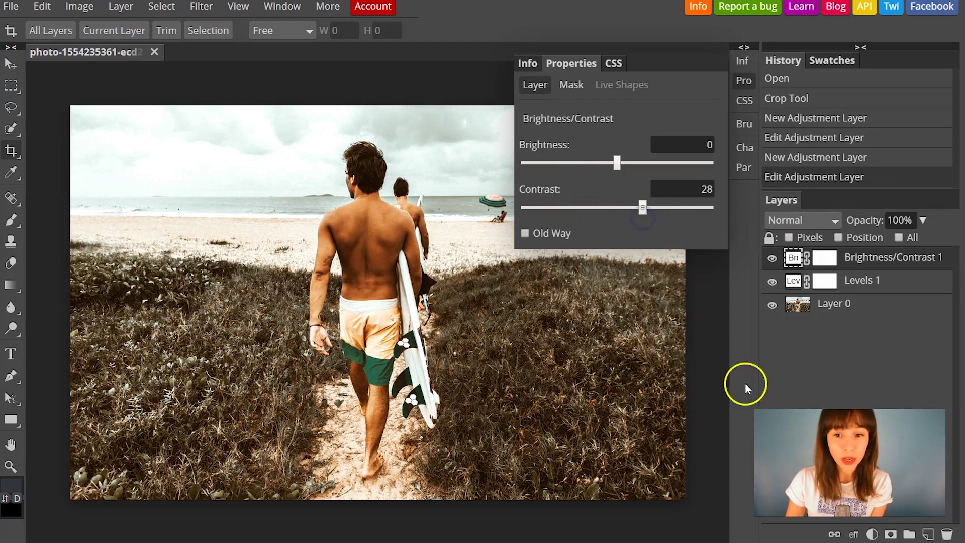
Add black 124 px SUMMER text and move it down to the middle of the photo.
{"action": "left_click", "coordinate": [14, 361]}
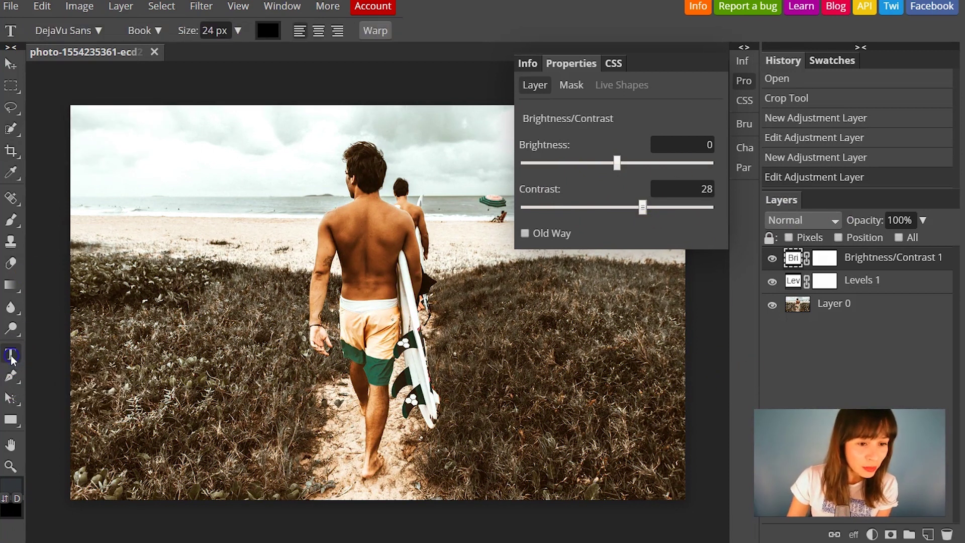
{"action": "left_click", "coordinate": [235, 220]}
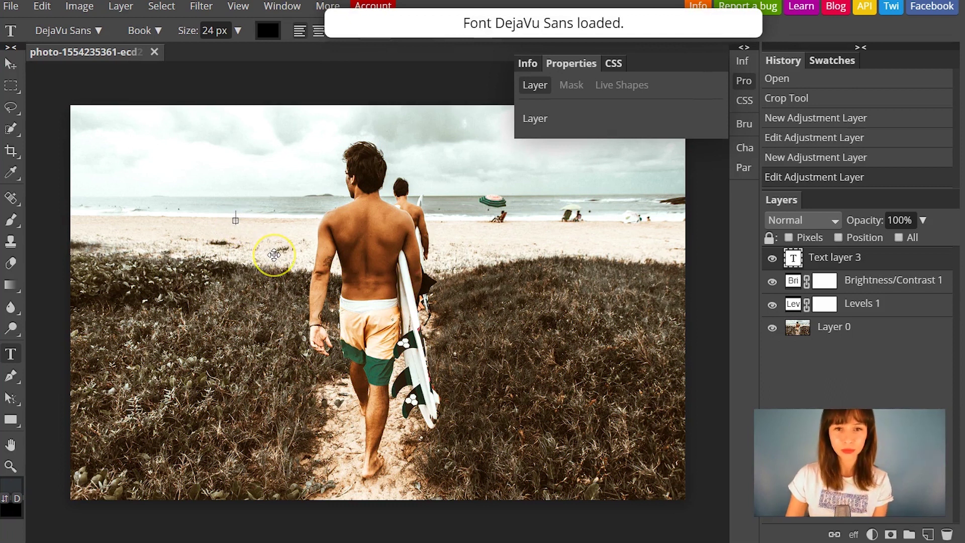
{"action": "left_click", "coordinate": [235, 217]}
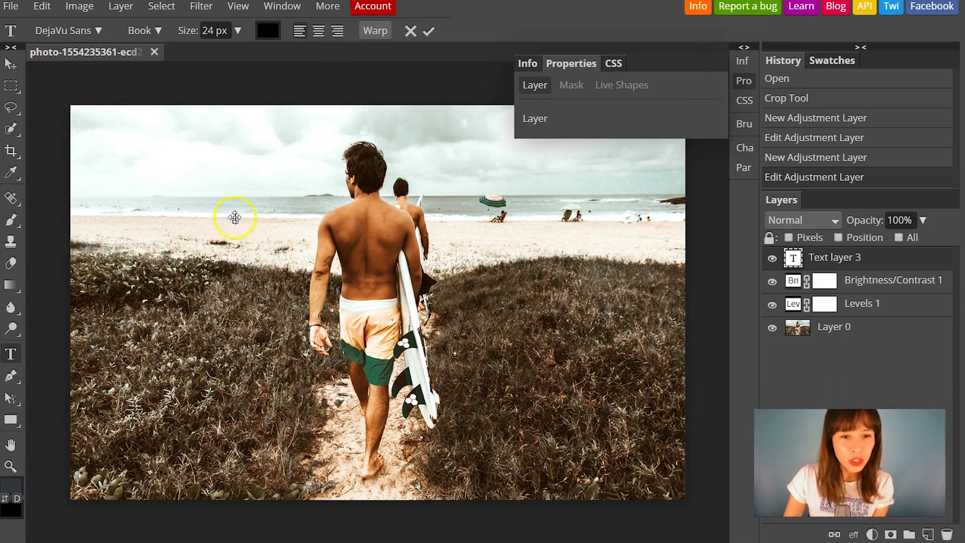
{"action": "left_click", "coordinate": [238, 31]}
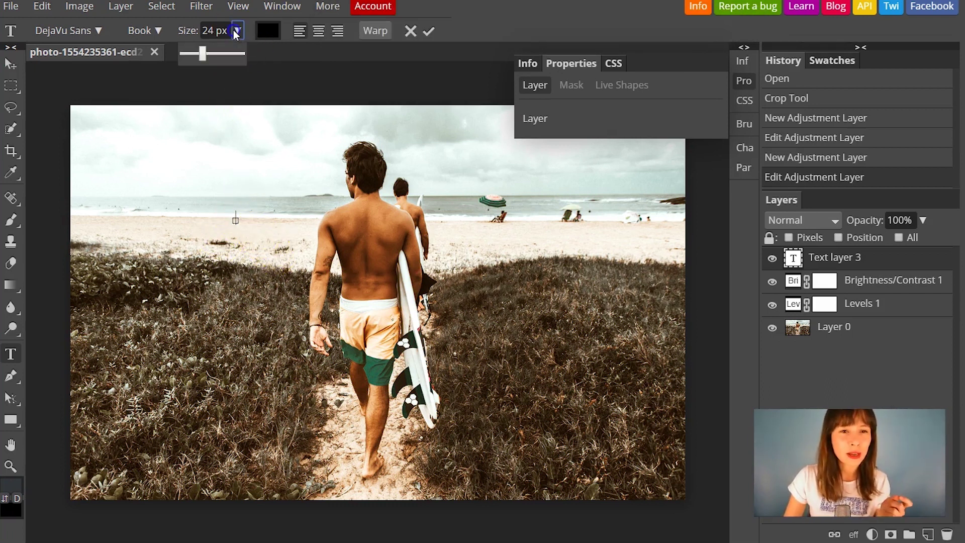
{"action": "left_click_drag", "start_coordinate": [204, 54], "coordinate": [218, 54]}
{"action": "left_click", "coordinate": [226, 171]}
{"action": "type", "text": "SUMMER"}
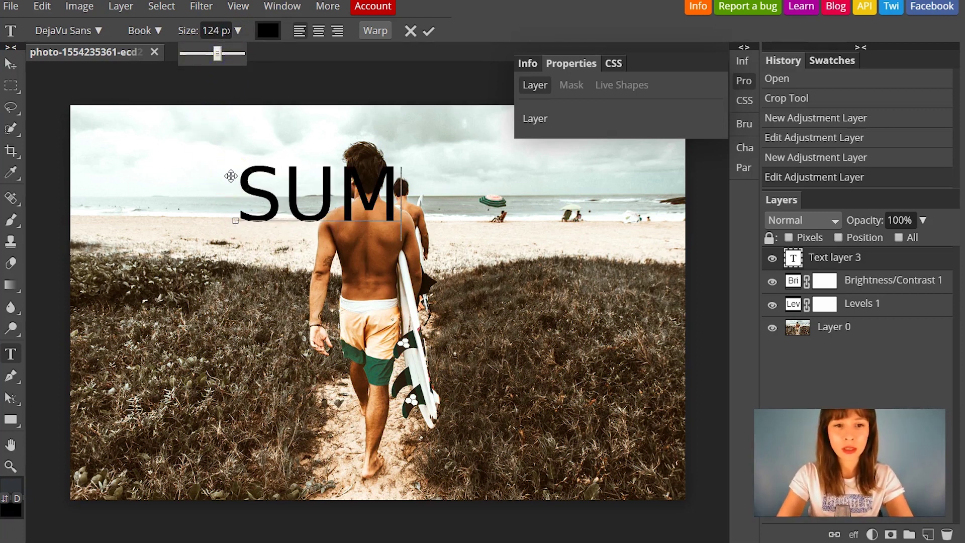
{"action": "left_click", "coordinate": [10, 63]}
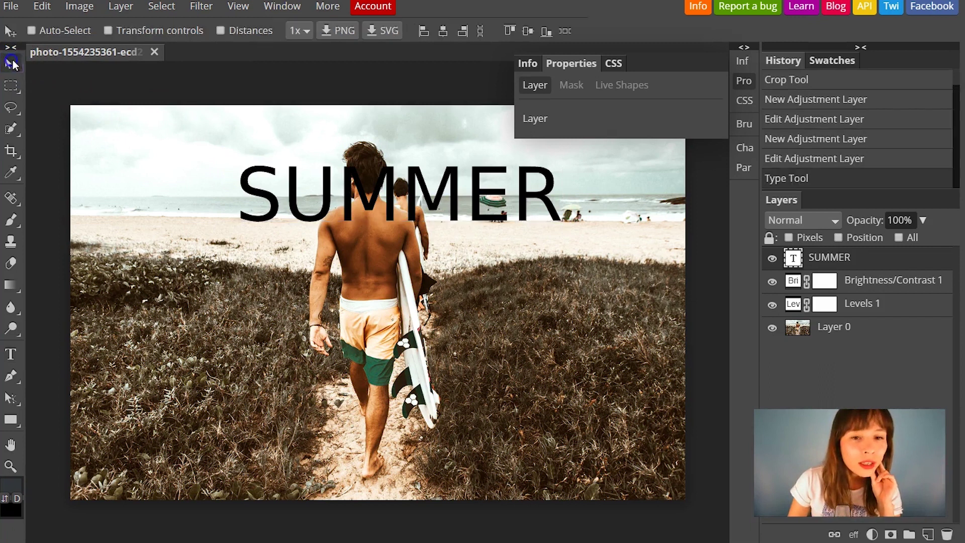
{"action": "left_click_drag", "start_coordinate": [418, 195], "coordinate": [393, 270]}
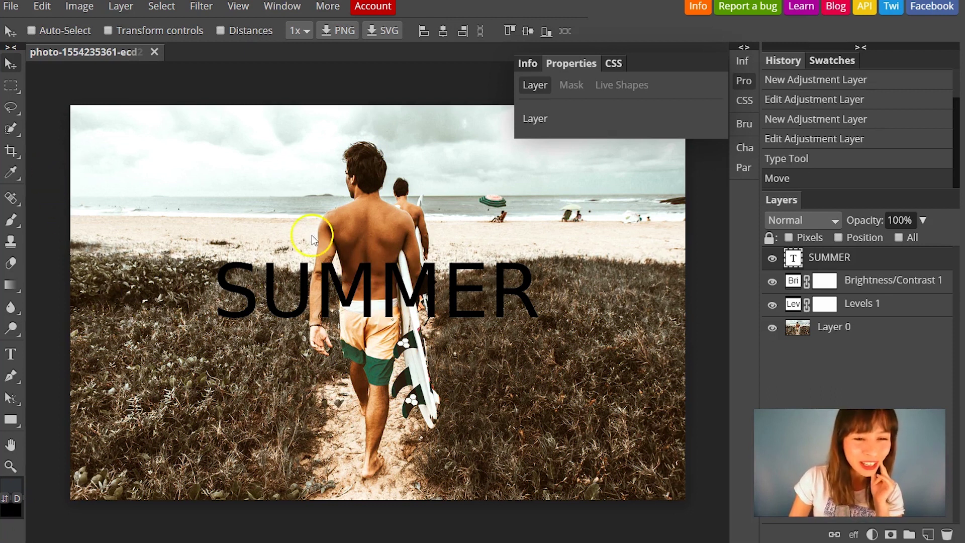
Select the SUMMER text and set its font to Dokdo Regular.
{"action": "left_click", "coordinate": [10, 355]}
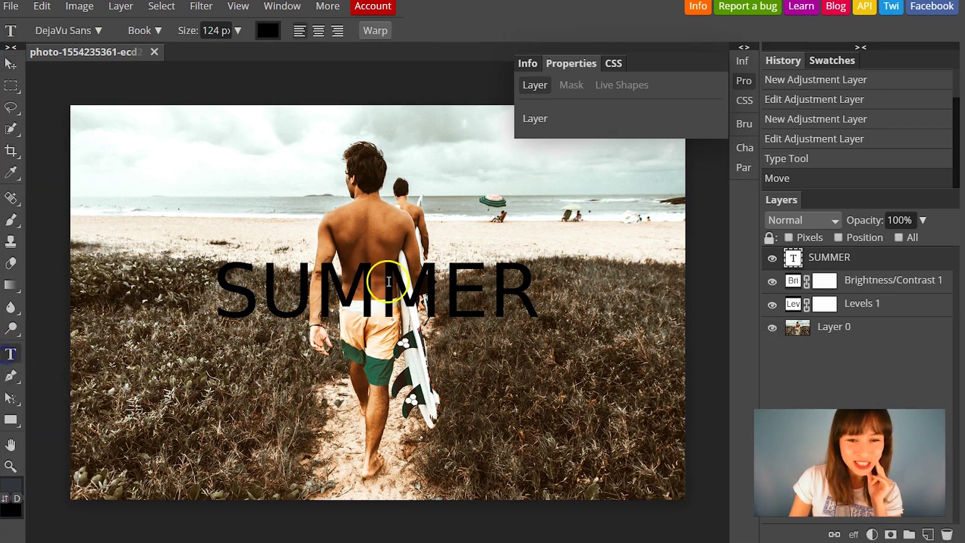
{"action": "double_click", "coordinate": [389, 282]}
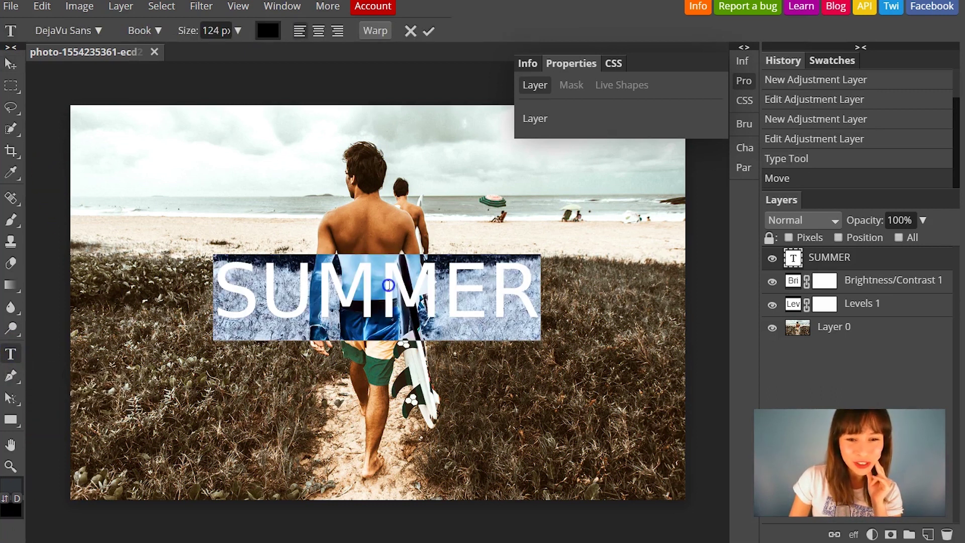
{"action": "left_click", "coordinate": [98, 30]}
{"action": "scroll", "coordinate": [116, 231], "scroll_direction": "down", "scroll_amount": 1}
{"action": "scroll", "coordinate": [117, 240], "scroll_direction": "down", "scroll_amount": 10}
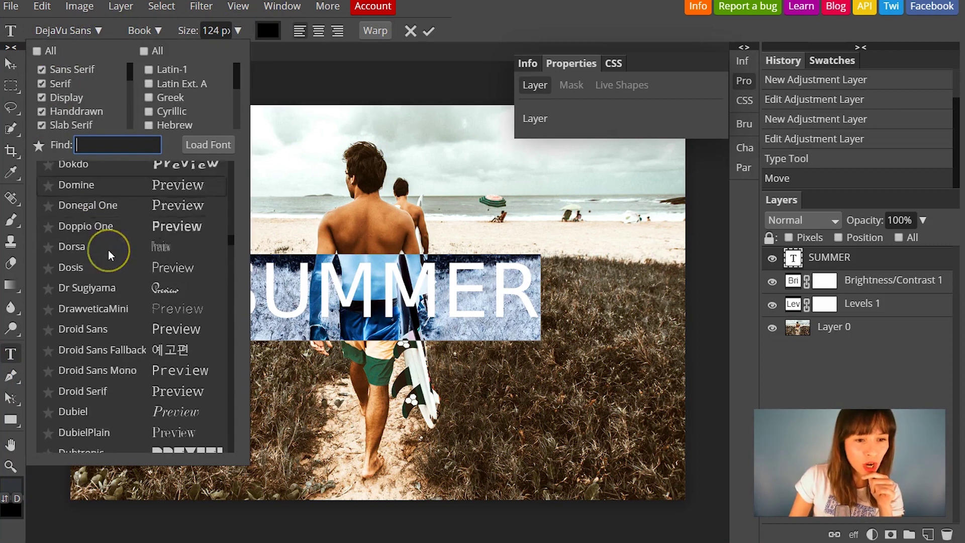
{"action": "scroll", "coordinate": [141, 304], "scroll_direction": "up", "scroll_amount": 2}
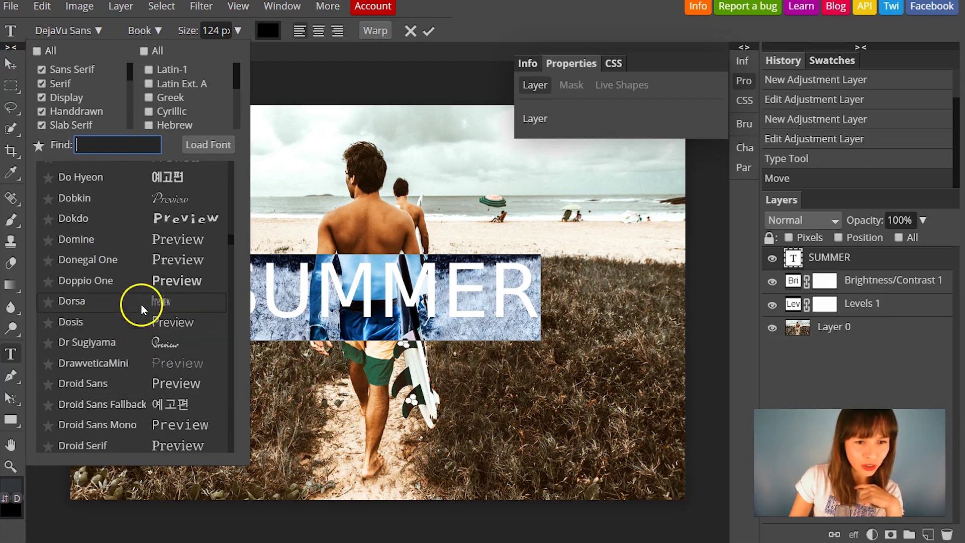
{"action": "left_click", "coordinate": [120, 216]}
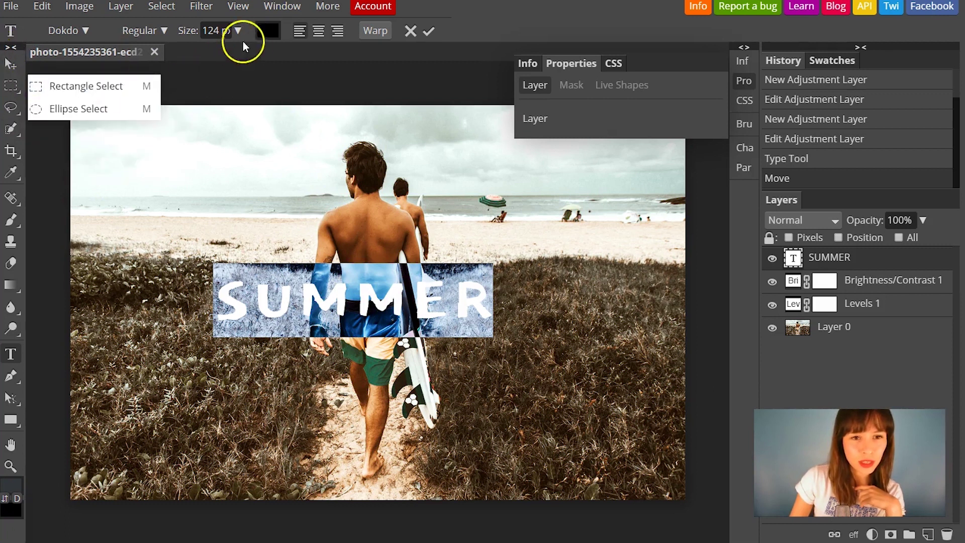
Colour the SUMMER text yellow in the Color Picker.
{"action": "left_click", "coordinate": [269, 31]}
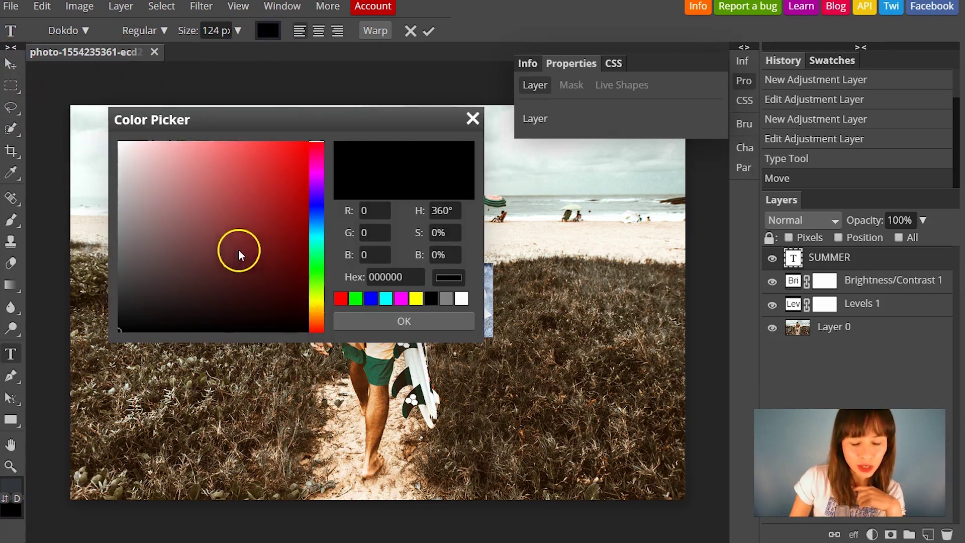
{"action": "left_click", "coordinate": [354, 299]}
{"action": "left_click", "coordinate": [237, 207]}
{"action": "left_click", "coordinate": [187, 209]}
{"action": "left_click", "coordinate": [243, 228]}
{"action": "left_click_drag", "start_coordinate": [311, 272], "coordinate": [326, 303]}
{"action": "left_click", "coordinate": [258, 197]}
{"action": "left_click", "coordinate": [243, 162]}
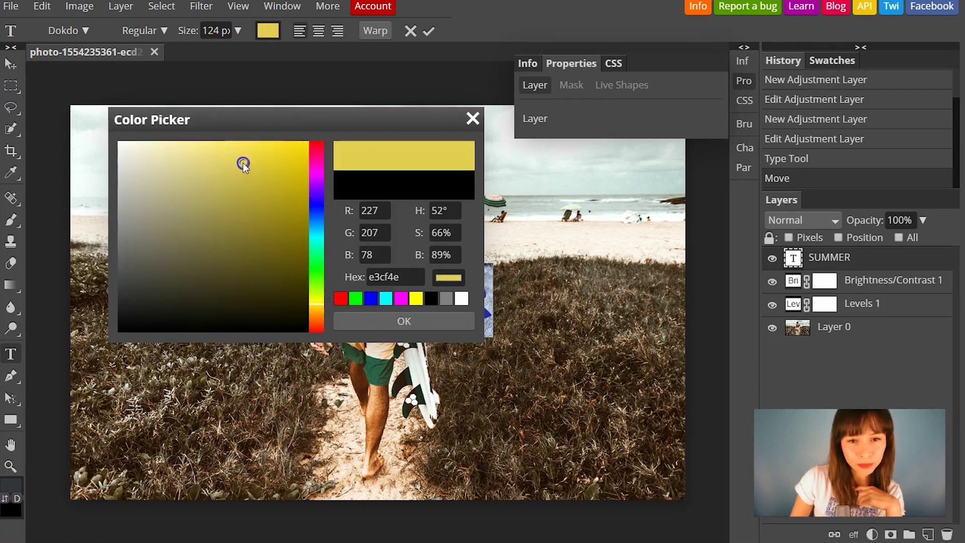
{"action": "left_click", "coordinate": [259, 162]}
{"action": "left_click", "coordinate": [399, 323]}
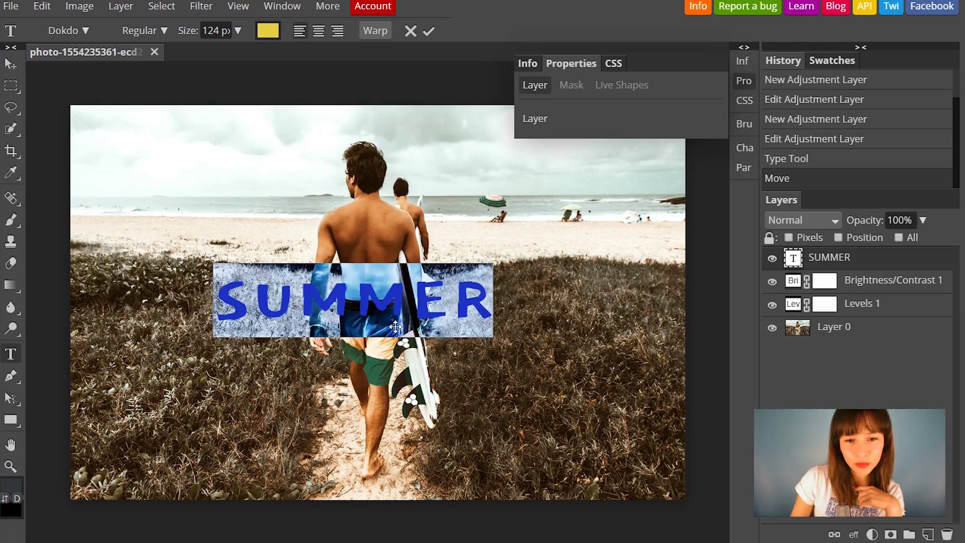
Move SUMMER up over the horizon and slightly right.
{"action": "left_click", "coordinate": [11, 63]}
{"action": "left_click_drag", "start_coordinate": [420, 298], "coordinate": [443, 263]}
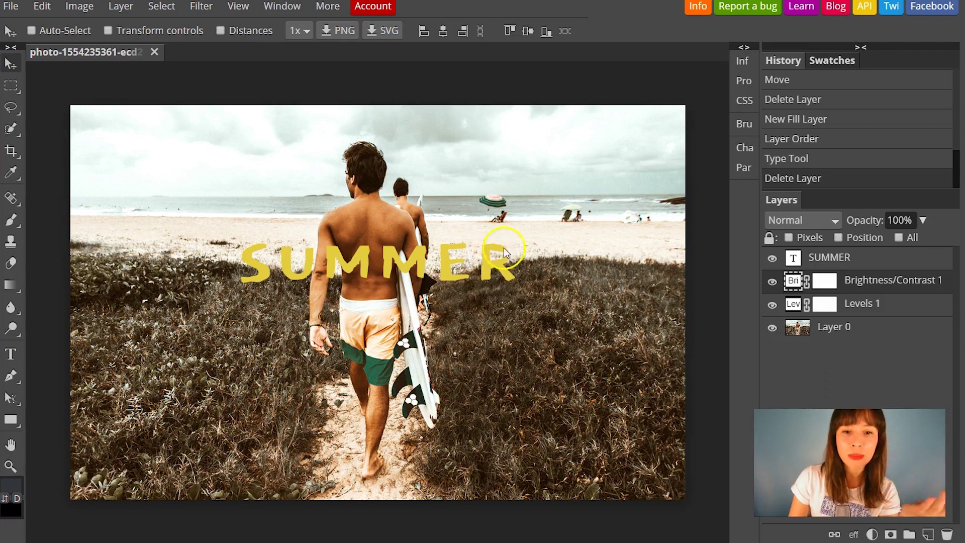
{"action": "left_click", "coordinate": [820, 257]}
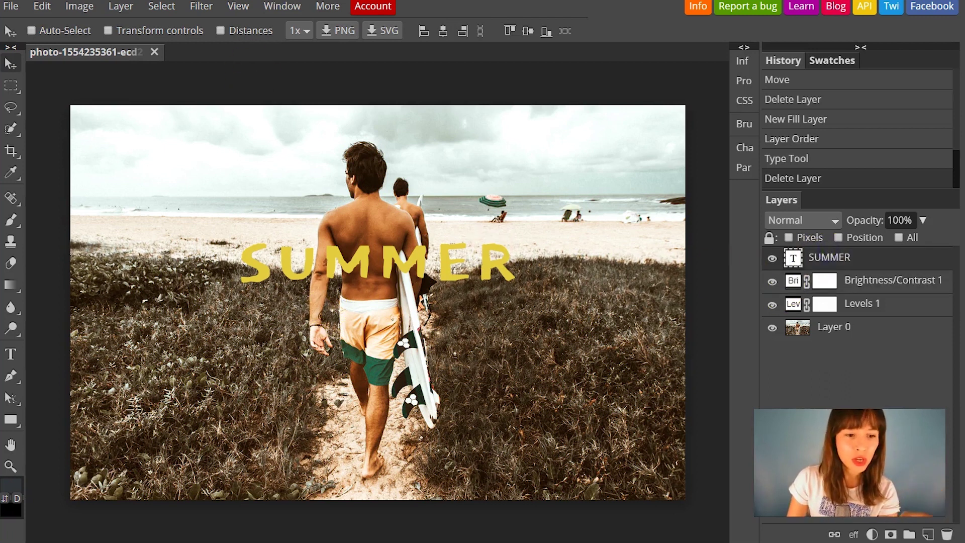
Re-edit the SUMMER text colour and confirm yellow hex e4ce3c.
{"action": "left_click", "coordinate": [10, 354]}
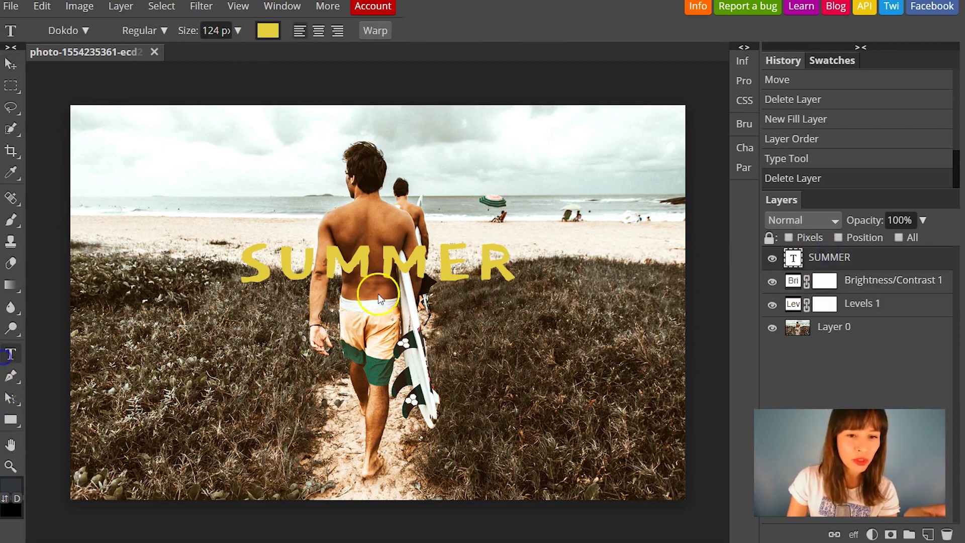
{"action": "double_click", "coordinate": [367, 254]}
{"action": "left_click", "coordinate": [270, 31]}
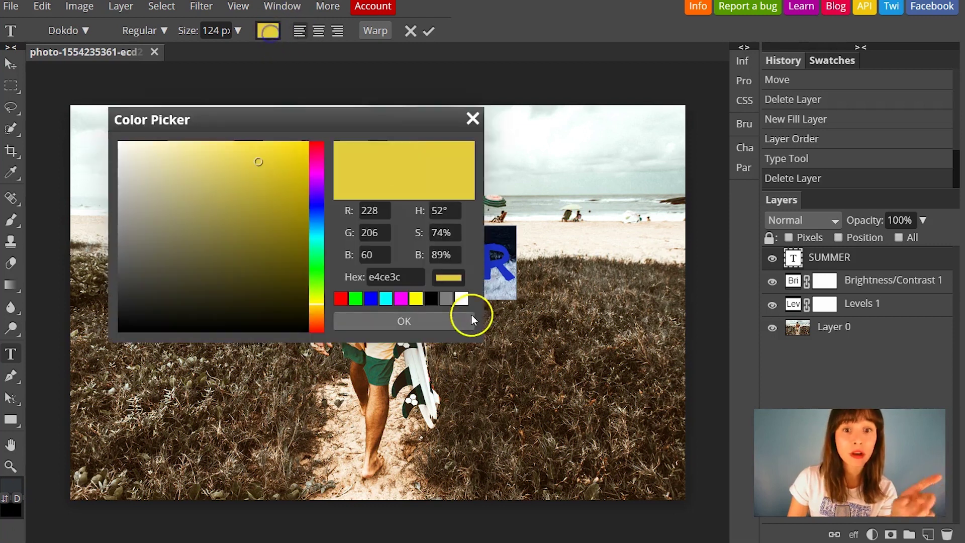
{"action": "left_click_drag", "start_coordinate": [422, 276], "coordinate": [343, 277]}
{"action": "key", "text": "ctrl+c"}
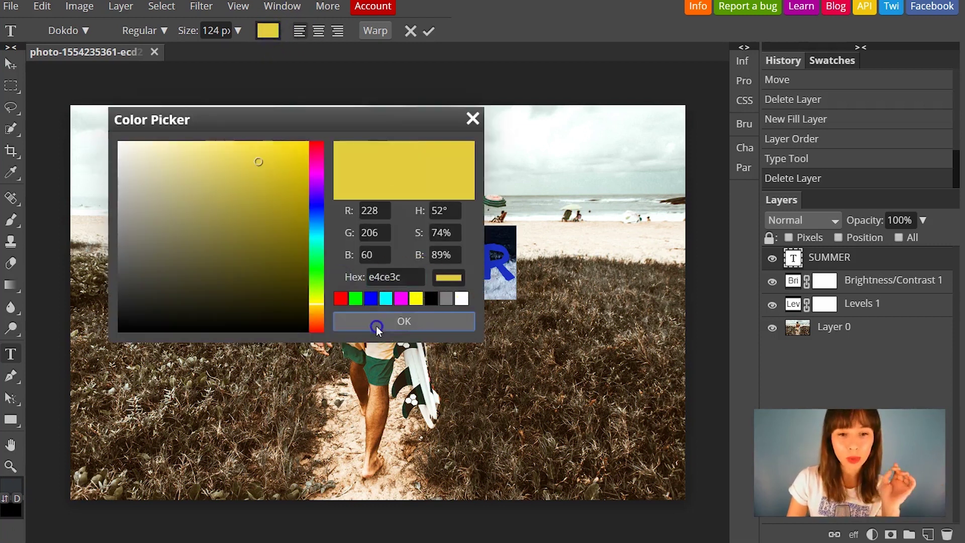
{"action": "left_click", "coordinate": [377, 323]}
{"action": "left_click", "coordinate": [10, 62]}
{"action": "left_click", "coordinate": [11, 421]}
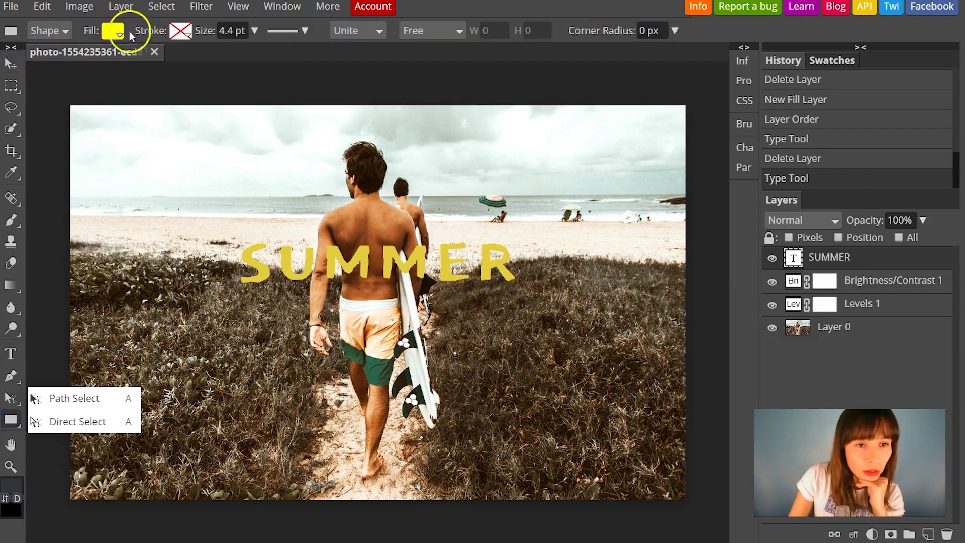
Set the rectangle shape to no fill with a solid e4ce3c yellow stroke.
{"action": "left_click", "coordinate": [115, 43]}
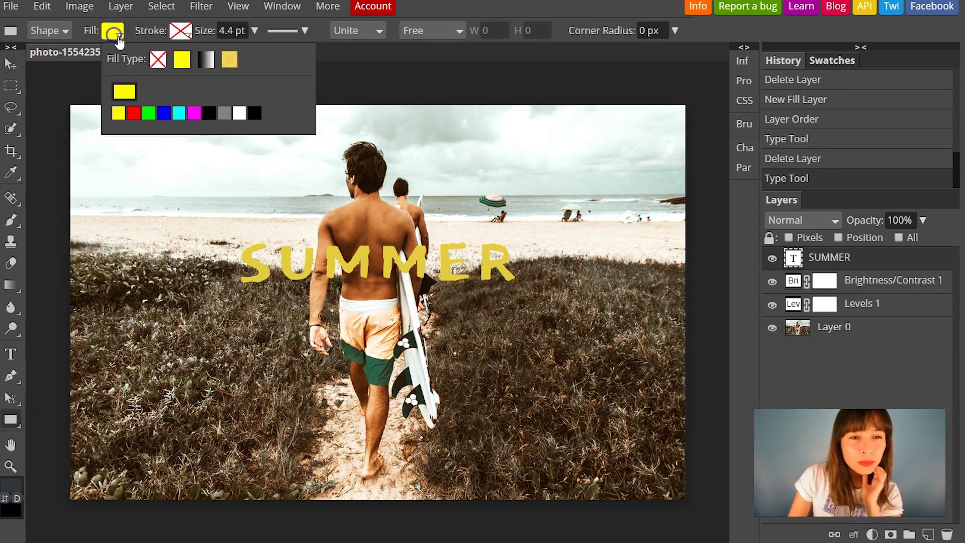
{"action": "left_click", "coordinate": [157, 59]}
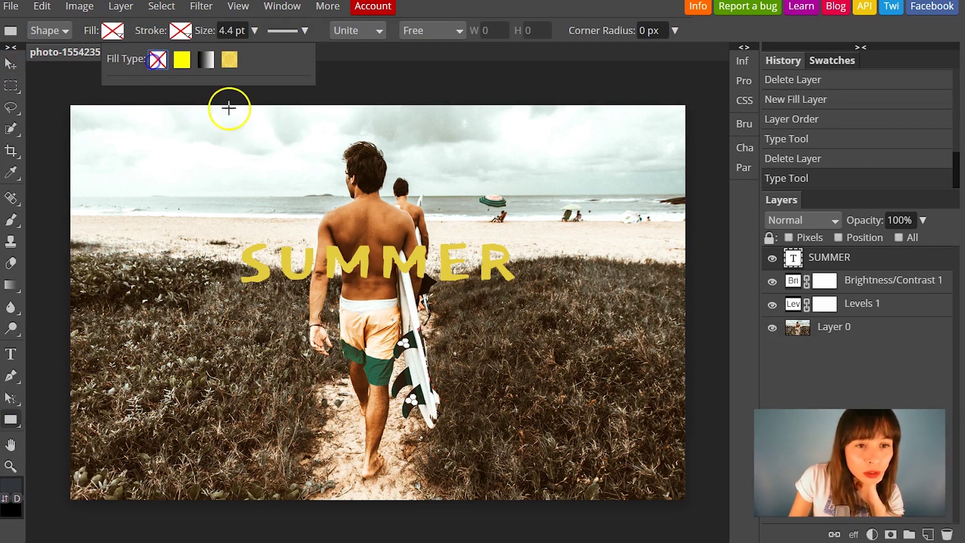
{"action": "left_click", "coordinate": [183, 33]}
{"action": "left_click", "coordinate": [250, 60]}
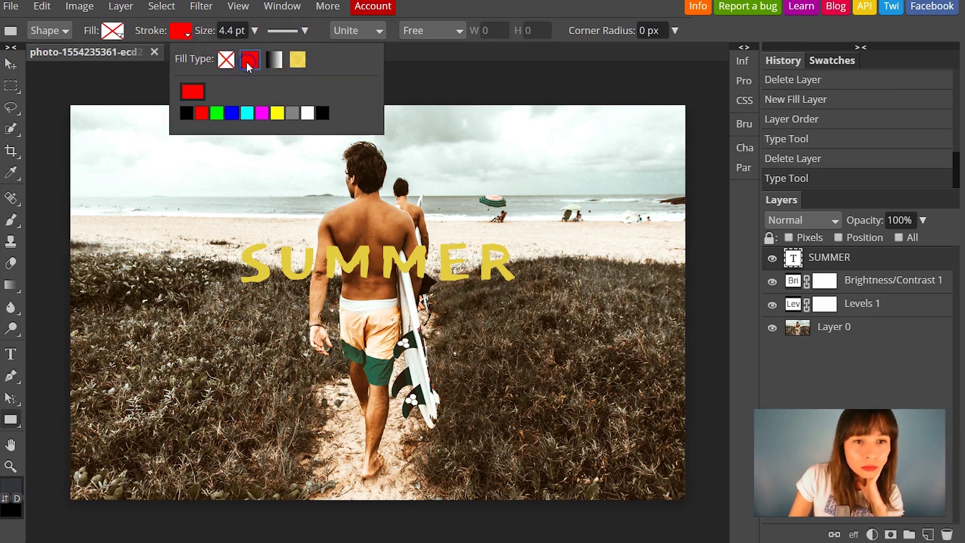
{"action": "left_click", "coordinate": [192, 91]}
{"action": "double_click", "coordinate": [387, 277]}
{"action": "key", "text": "ctrl+v"}
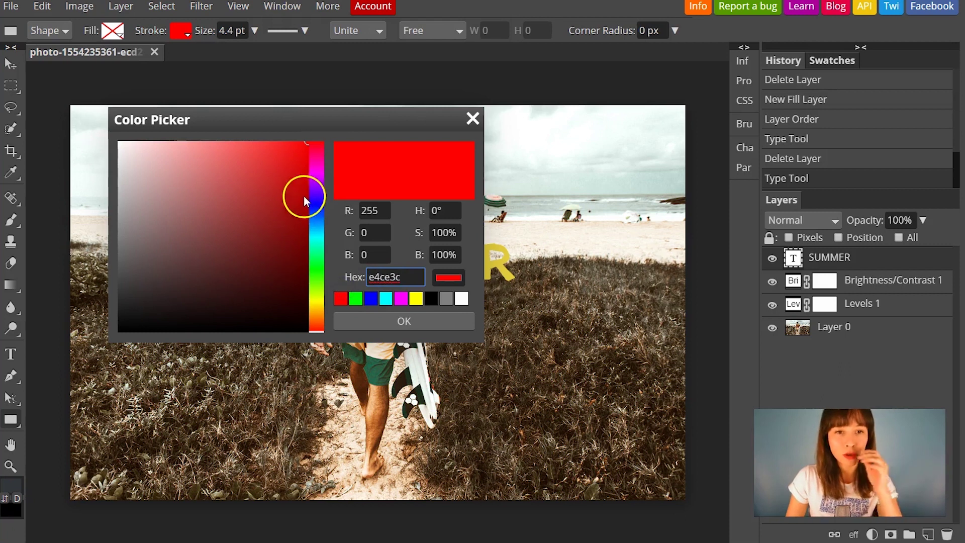
{"action": "left_click", "coordinate": [405, 321]}
Draw the rectangle just inside the photo edges with a 25.7 pt stroke.
{"action": "left_click_drag", "start_coordinate": [91, 129], "coordinate": [660, 481]}
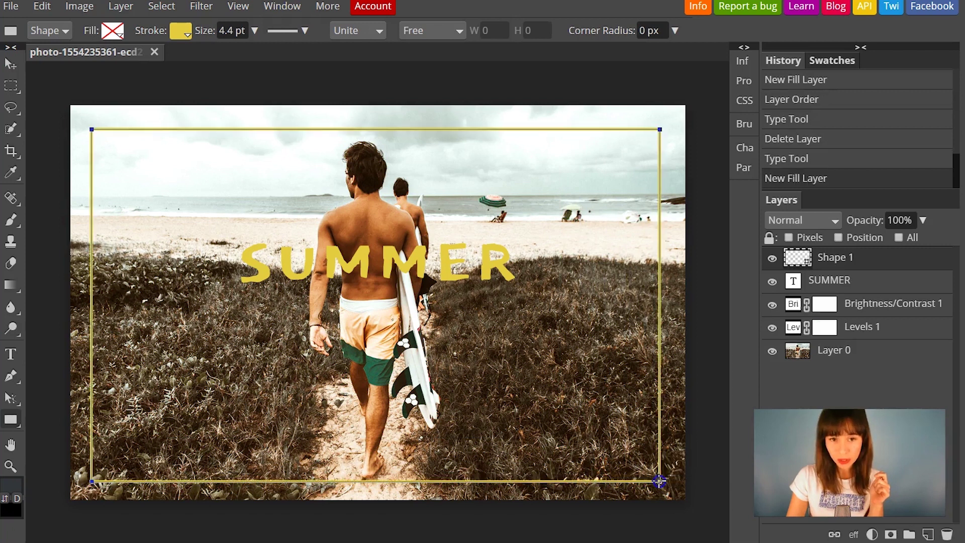
{"action": "left_click", "coordinate": [255, 30]}
{"action": "left_click_drag", "start_coordinate": [217, 53], "coordinate": [231, 54]}
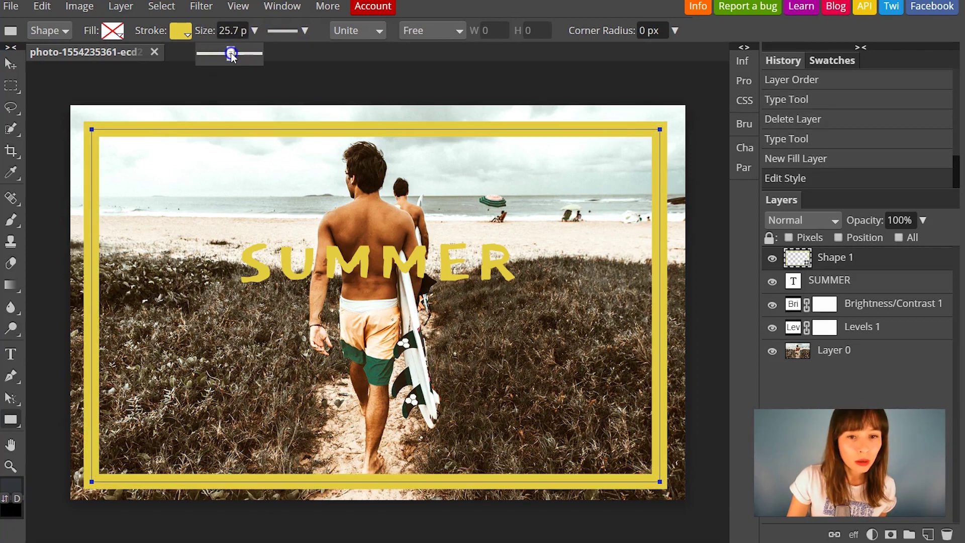
{"action": "key", "text": "v"}
{"action": "left_click", "coordinate": [827, 280]}
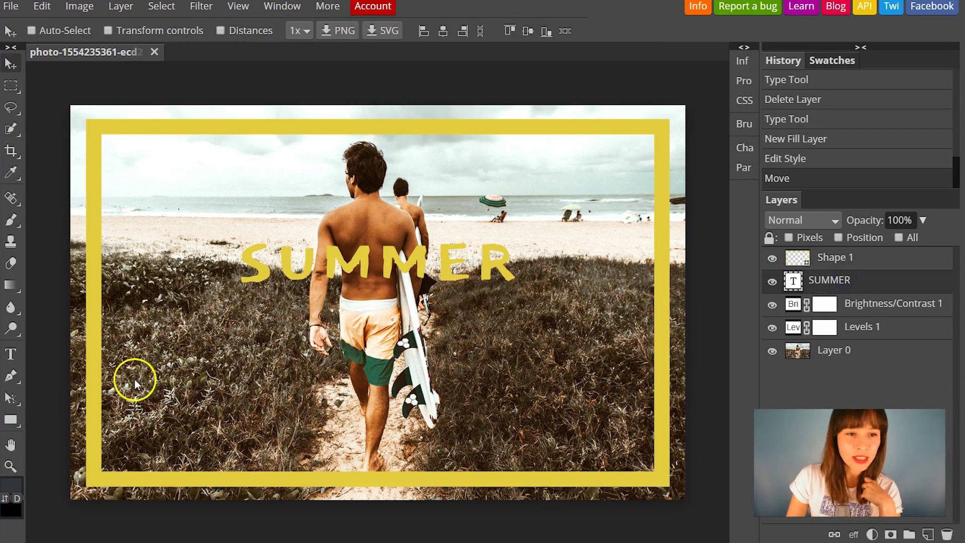
Enlarge SUMMER to 167 px and move it down-left inside the yellow frame.
{"action": "left_click", "coordinate": [11, 354]}
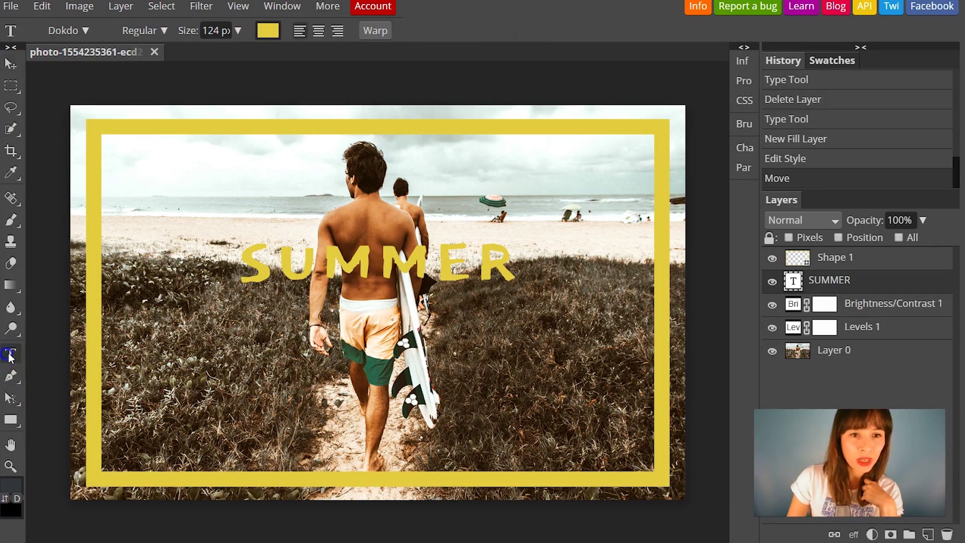
{"action": "left_click", "coordinate": [239, 30]}
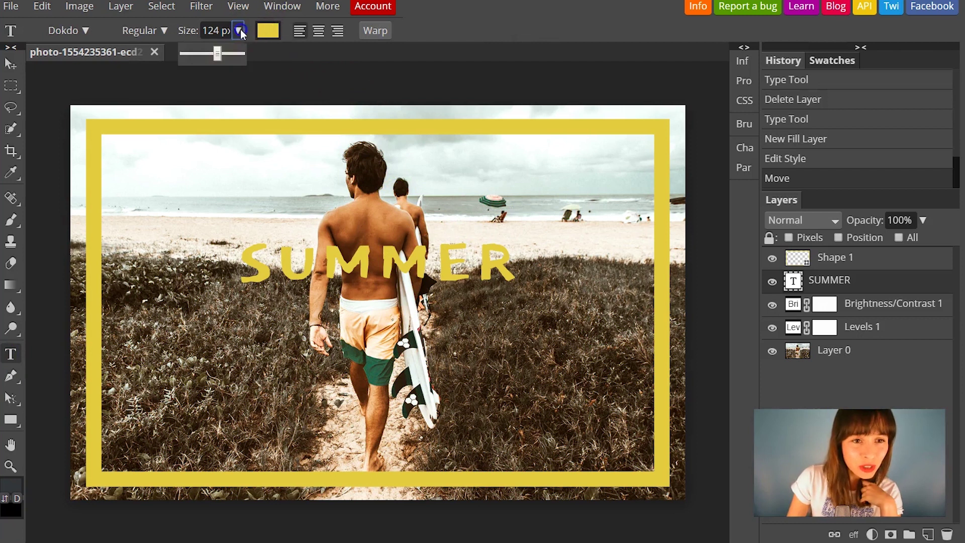
{"action": "left_click_drag", "start_coordinate": [221, 53], "coordinate": [221, 48]}
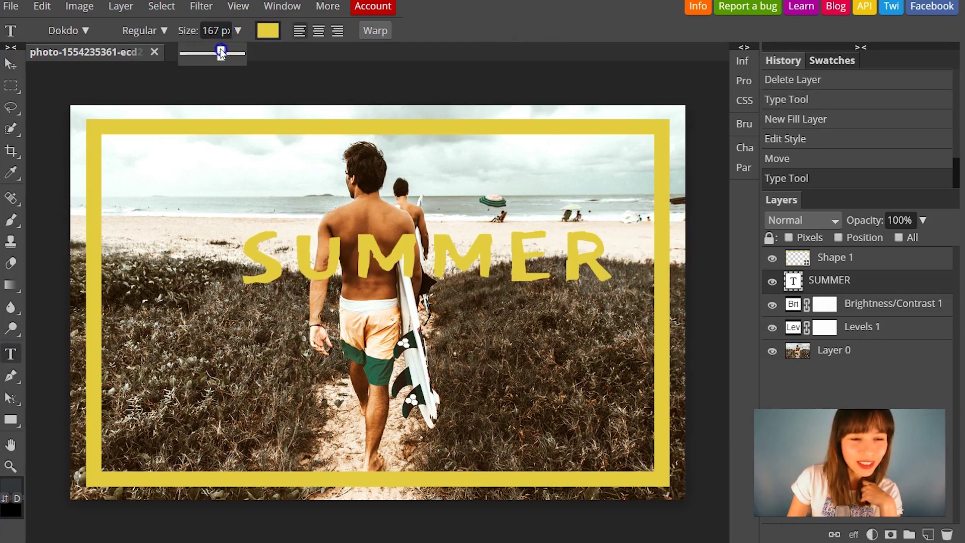
{"action": "left_click", "coordinate": [10, 63]}
{"action": "left_click_drag", "start_coordinate": [517, 259], "coordinate": [469, 307]}
{"action": "left_click", "coordinate": [7, 6]}
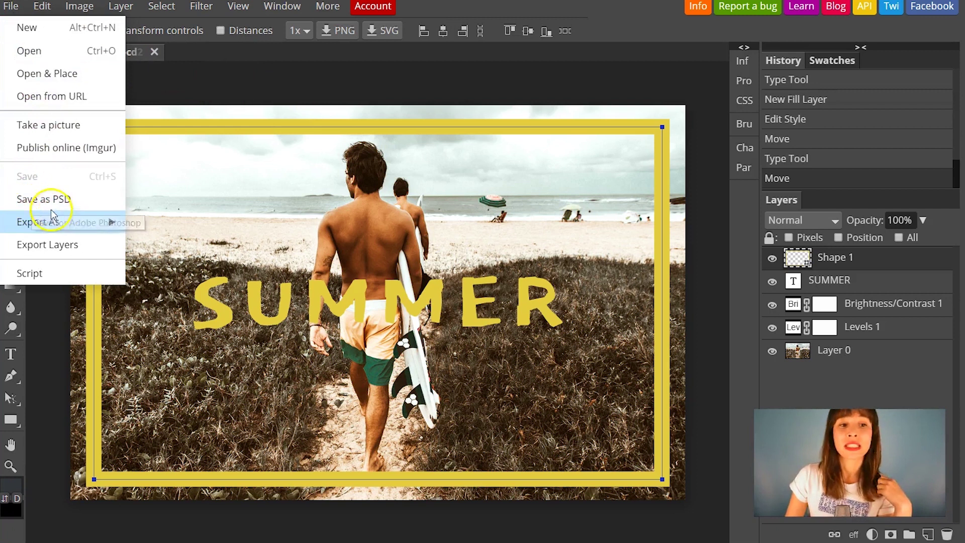
Save the image as a 1028 × 660 JPG at 70% quality via Export As.
{"action": "mouse_move", "coordinate": [69, 219]}
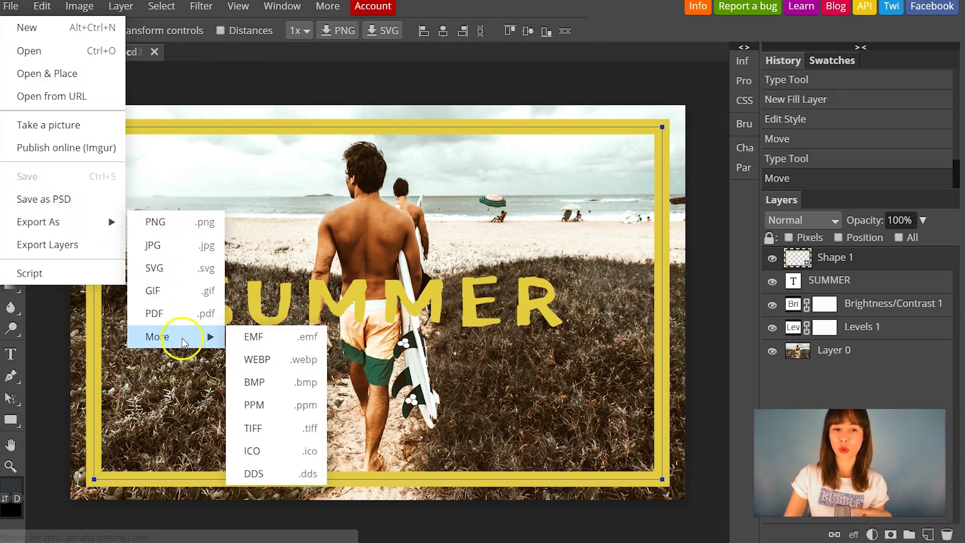
{"action": "left_click", "coordinate": [172, 246]}
{"action": "left_click", "coordinate": [327, 118]}
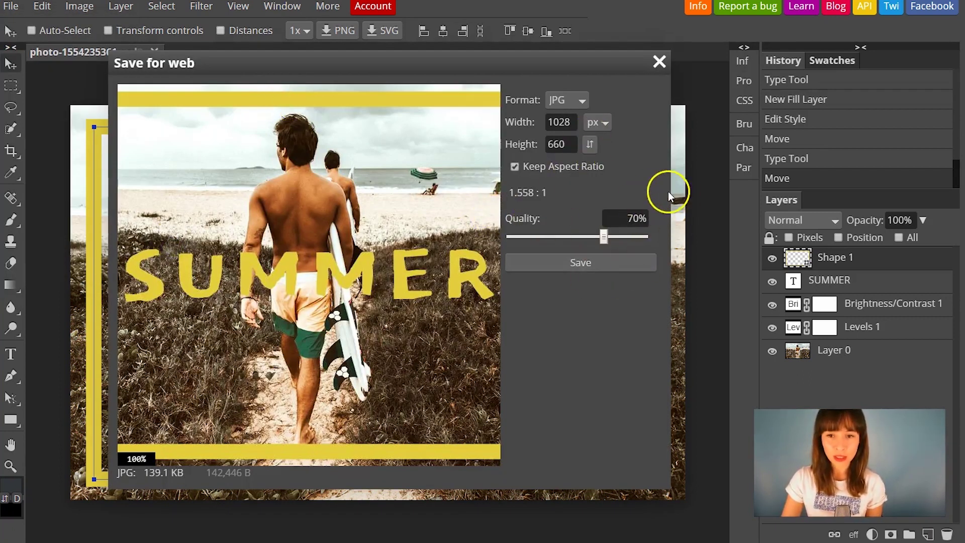
{"action": "left_click", "coordinate": [582, 270]}
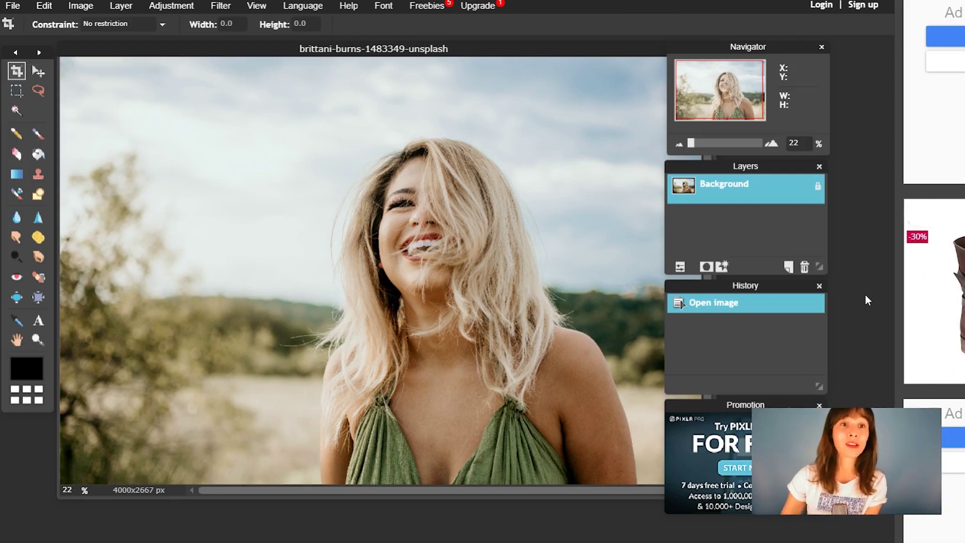
Regroup the Navigator, Layers and History panels and close the Pixlr Pro promotion panel.
{"action": "left_click_drag", "start_coordinate": [723, 45], "coordinate": [776, 38]}
{"action": "left_click_drag", "start_coordinate": [719, 162], "coordinate": [781, 159]}
{"action": "left_click_drag", "start_coordinate": [706, 287], "coordinate": [769, 291]}
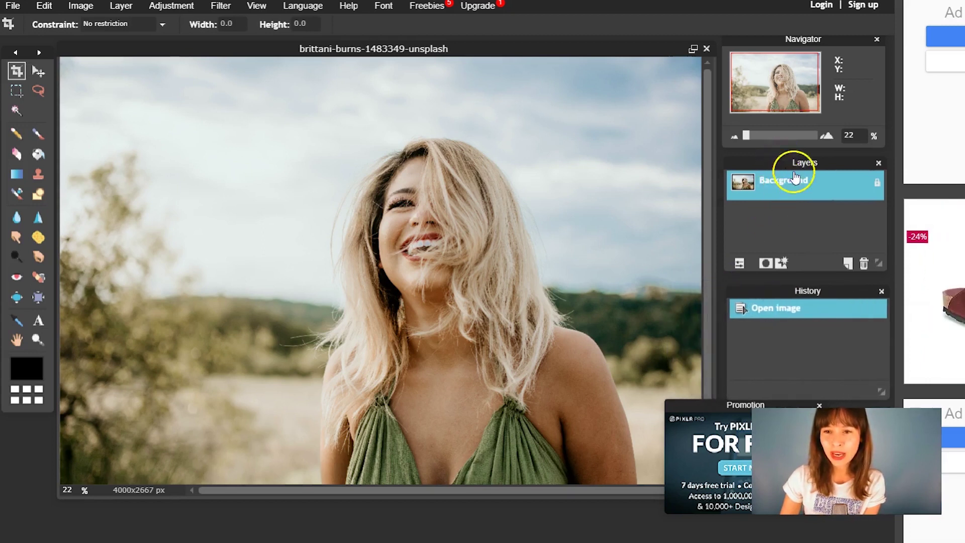
{"action": "left_click_drag", "start_coordinate": [739, 405], "coordinate": [399, 177]}
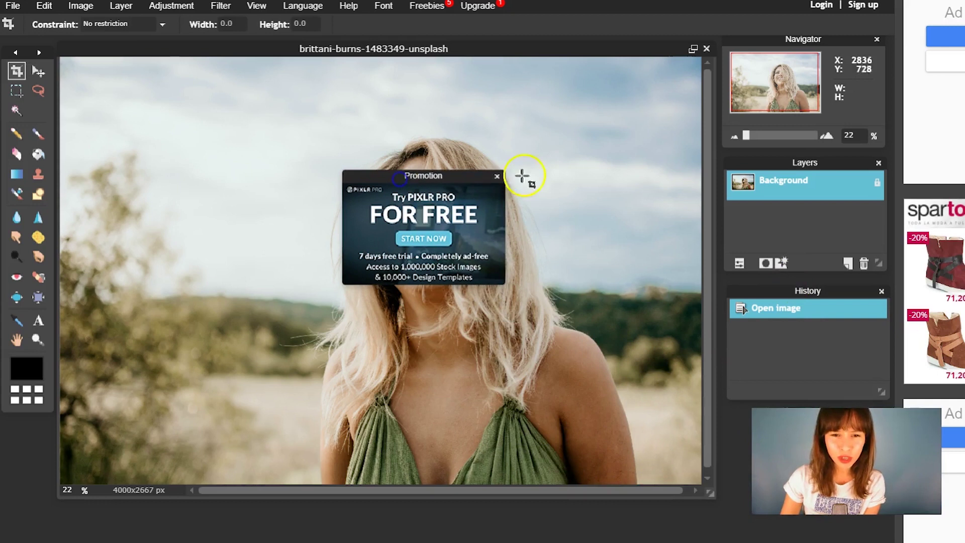
{"action": "left_click", "coordinate": [496, 178]}
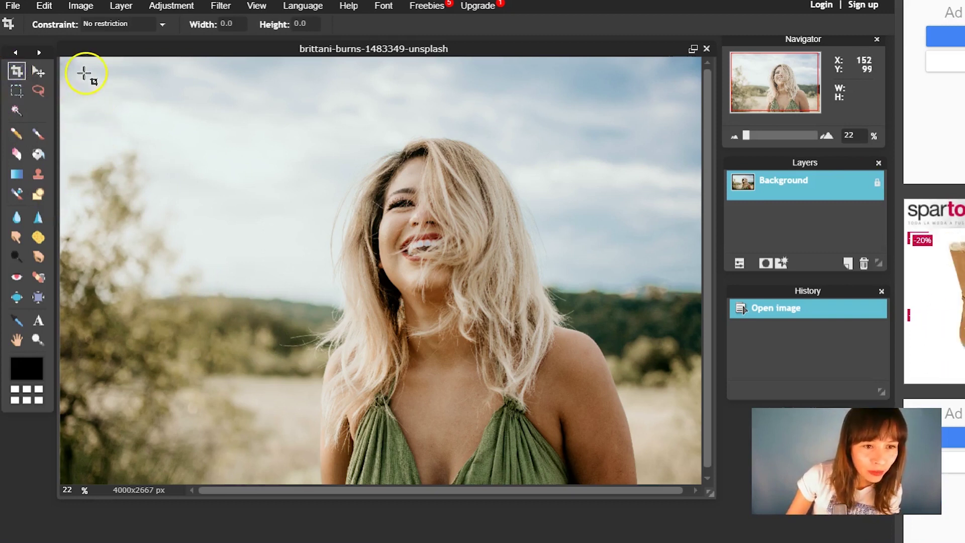
Crop the portrait to 3173x2188 px by redrawing, shrinking and shifting the crop box.
{"action": "left_click_drag", "start_coordinate": [88, 78], "coordinate": [685, 473]}
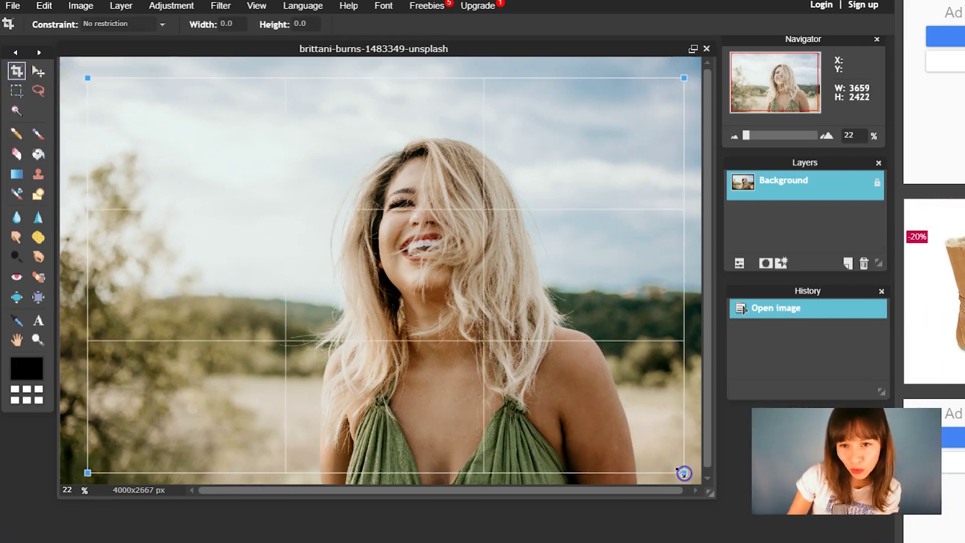
{"action": "left_click", "coordinate": [688, 75]}
{"action": "left_click", "coordinate": [484, 301]}
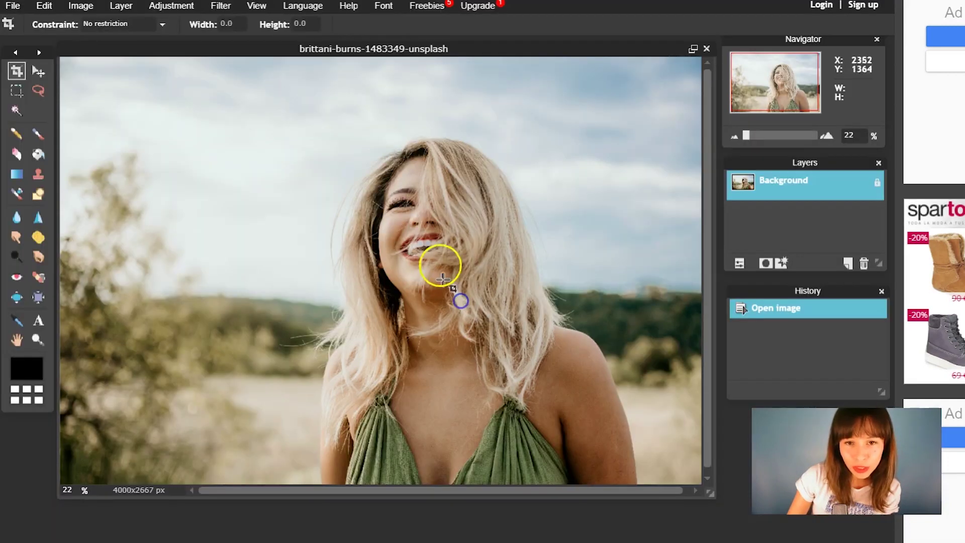
{"action": "left_click_drag", "start_coordinate": [68, 69], "coordinate": [656, 474]}
{"action": "left_click_drag", "start_coordinate": [656, 68], "coordinate": [584, 114]}
{"action": "left_click_drag", "start_coordinate": [471, 200], "coordinate": [556, 185]}
{"action": "double_click", "coordinate": [408, 284]}
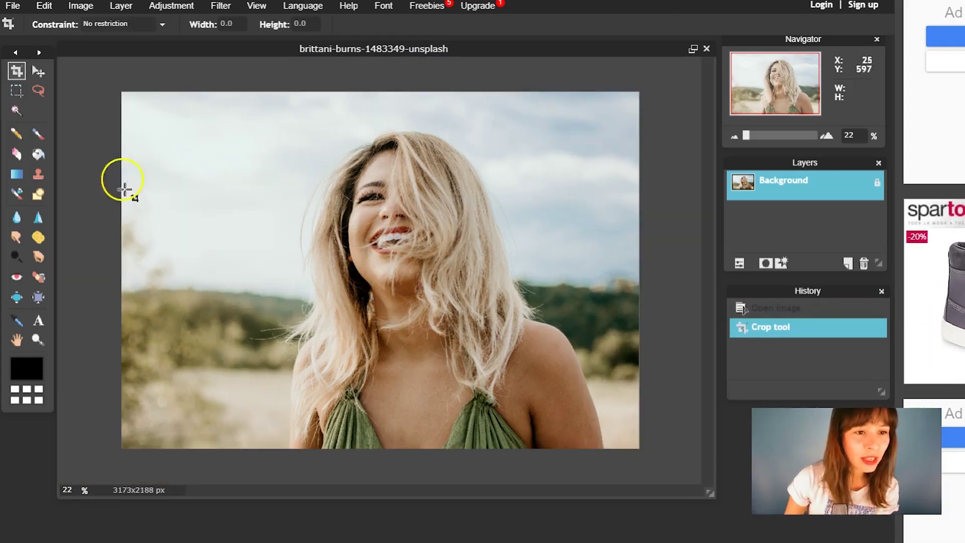
Pick the blue-gold Gradient tool preset and recolour its left stop purple.
{"action": "left_click", "coordinate": [16, 178]}
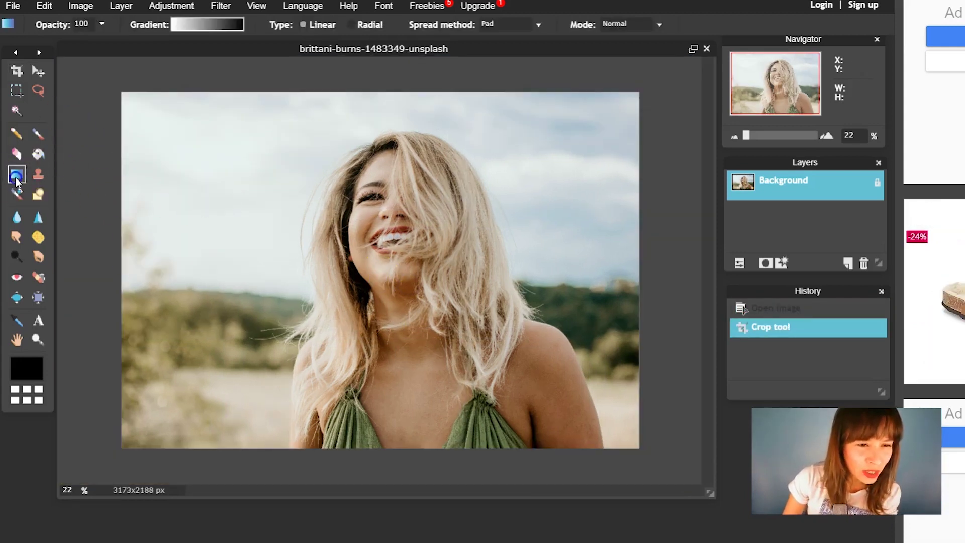
{"action": "left_click", "coordinate": [200, 25]}
{"action": "left_click", "coordinate": [200, 25]}
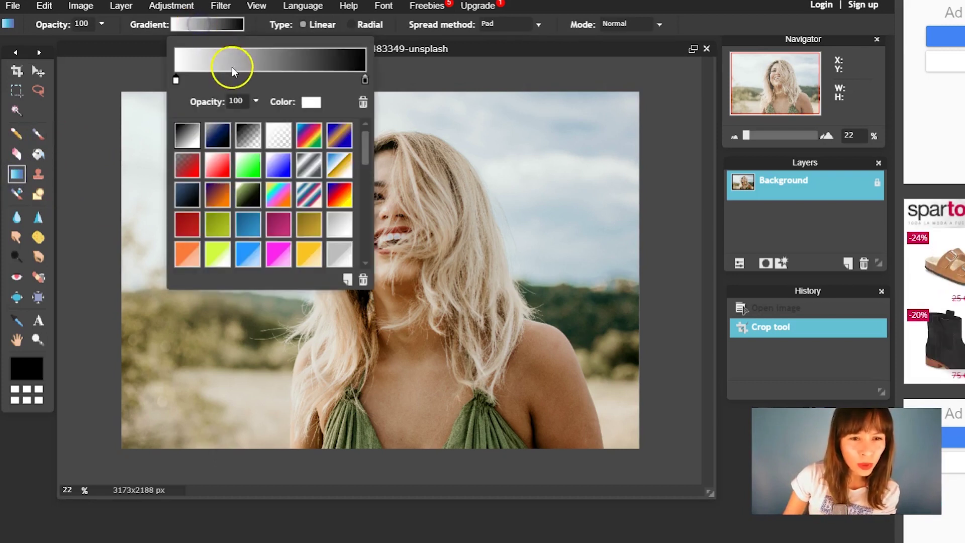
{"action": "left_click", "coordinate": [335, 138]}
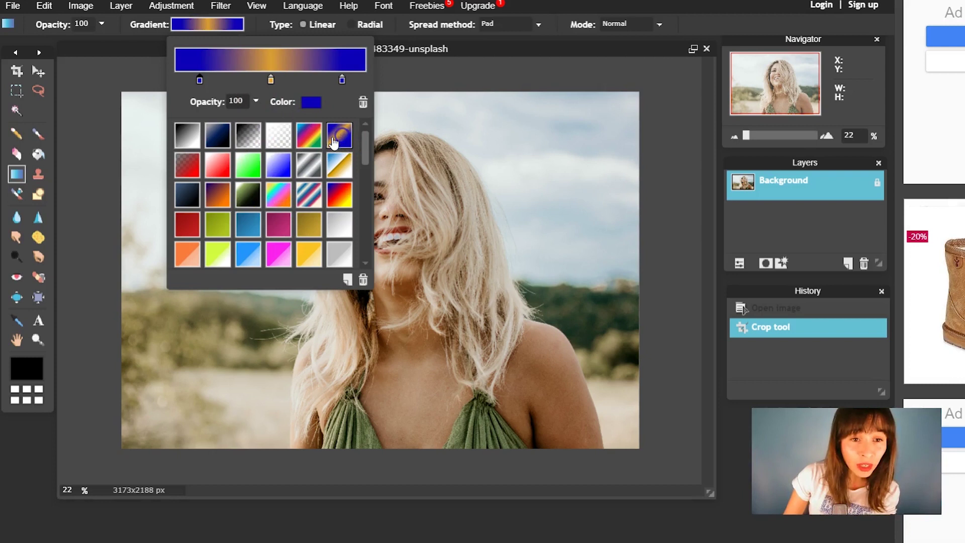
{"action": "left_click_drag", "start_coordinate": [200, 80], "coordinate": [188, 81]}
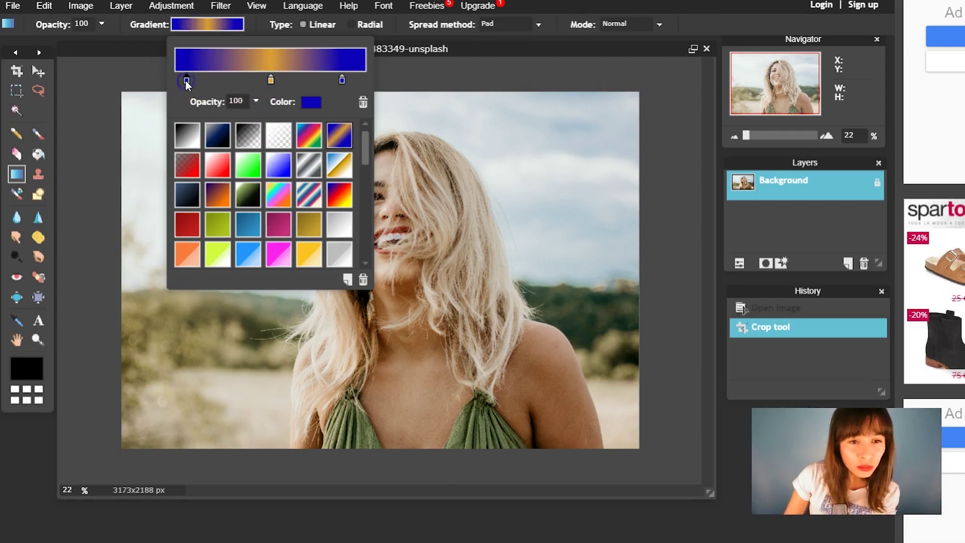
{"action": "left_click", "coordinate": [308, 103]}
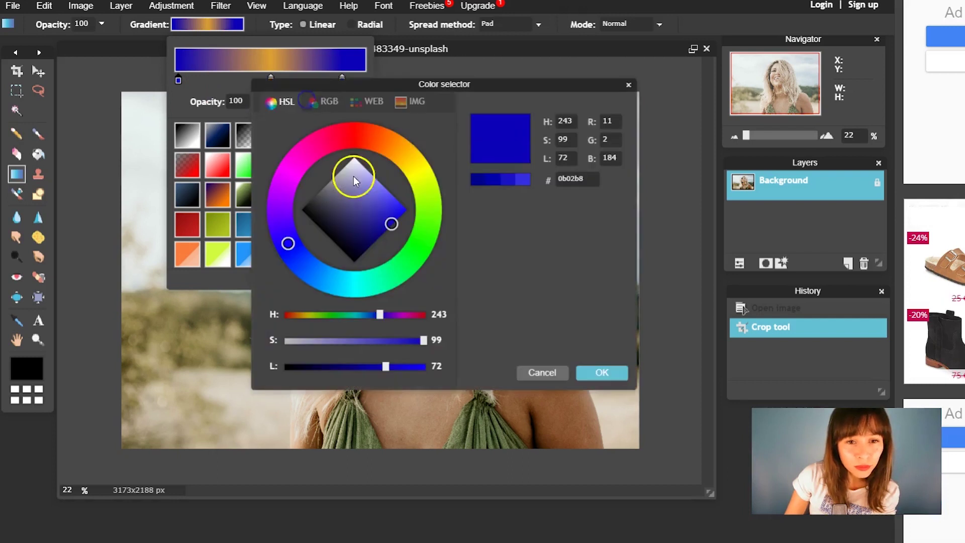
{"action": "mouse_move", "coordinate": [295, 178]}
{"action": "left_mouse_down"}
{"action": "mouse_move", "coordinate": [289, 173]}
{"action": "mouse_move", "coordinate": [282, 196]}
{"action": "left_mouse_up"}
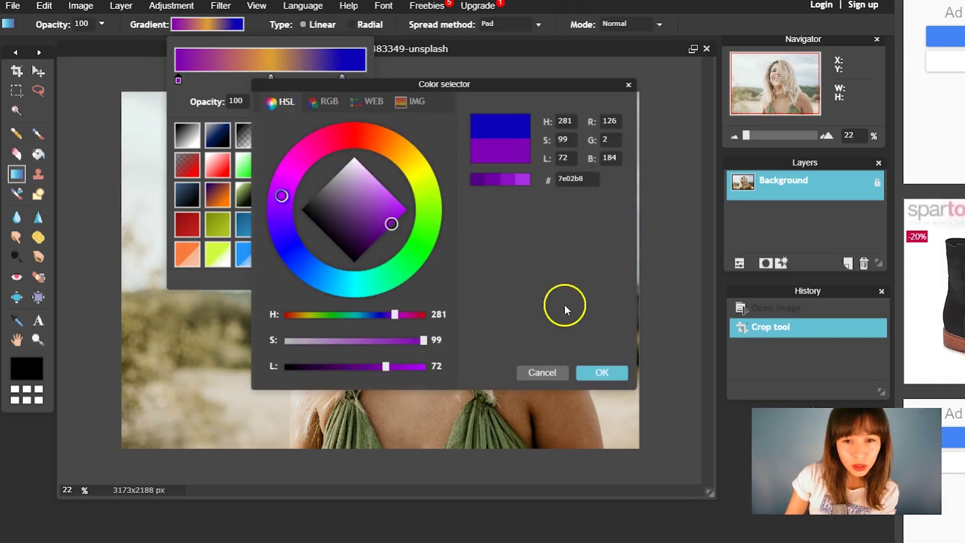
{"action": "left_click", "coordinate": [602, 372]}
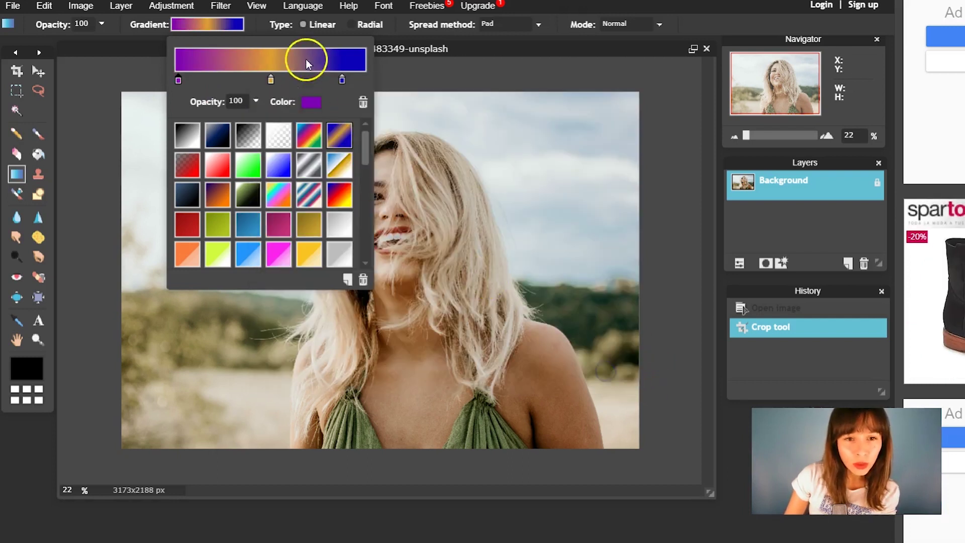
{"action": "left_click", "coordinate": [312, 100]}
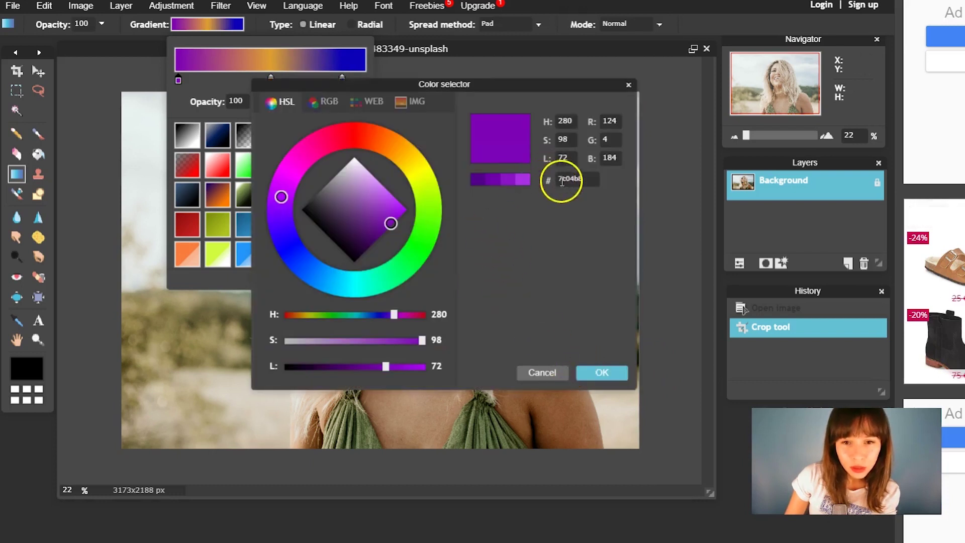
{"action": "left_click", "coordinate": [603, 370]}
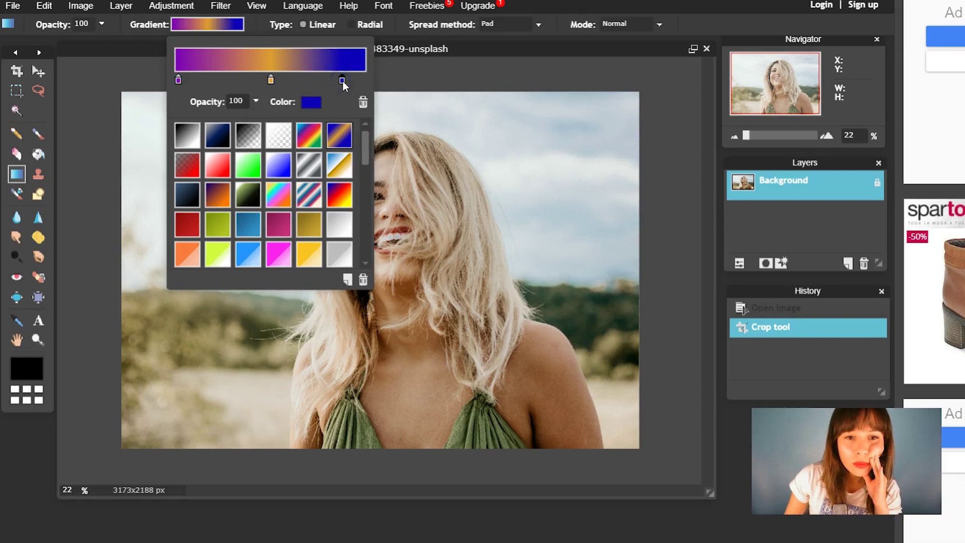
Set the right stop to purple 7c04b8, then add an empty Layer 1 above the Background.
{"action": "left_click", "coordinate": [312, 103]}
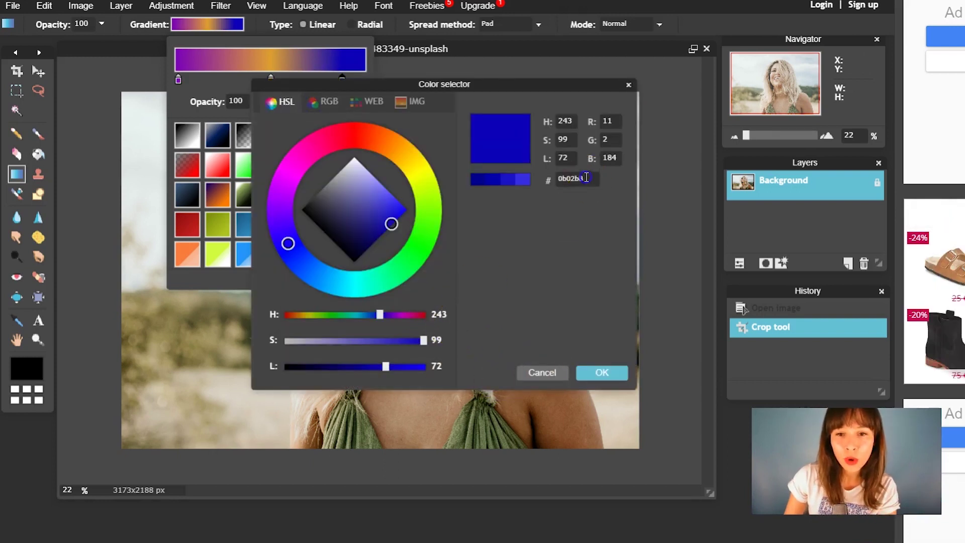
{"action": "type", "text": "7c04b8"}
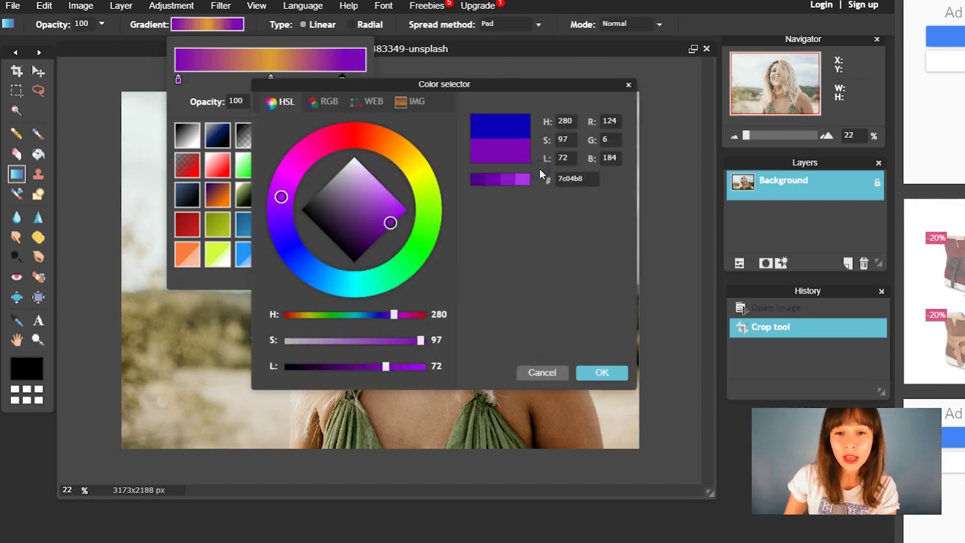
{"action": "left_click", "coordinate": [599, 373]}
{"action": "left_click_drag", "start_coordinate": [341, 84], "coordinate": [364, 83]}
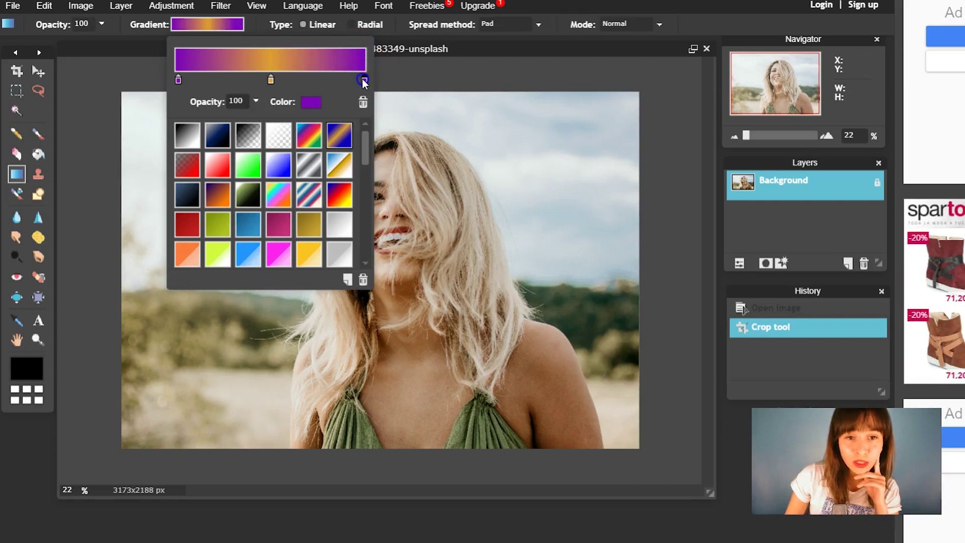
{"action": "left_click", "coordinate": [272, 80]}
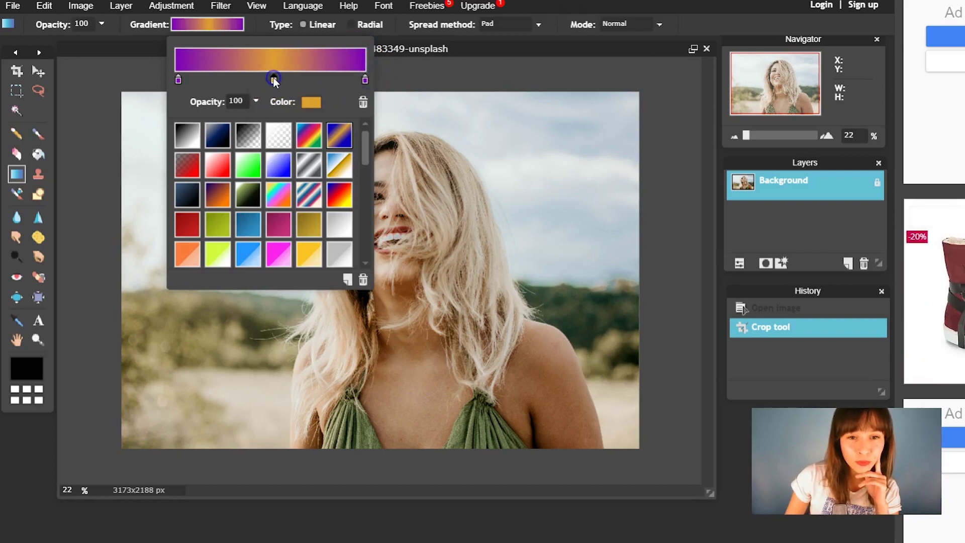
{"action": "left_click", "coordinate": [829, 258]}
{"action": "left_click", "coordinate": [848, 262]}
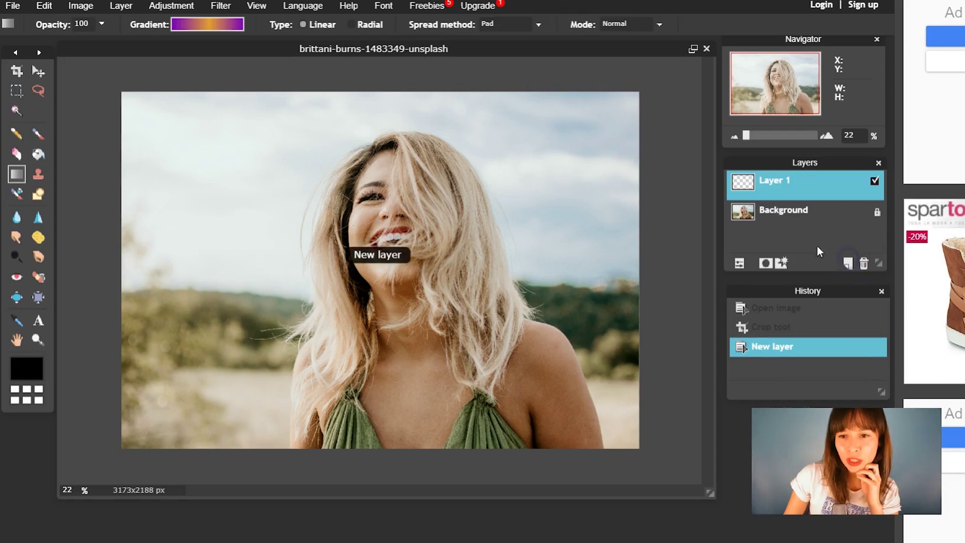
Fill Layer 1 top to bottom with the gradient, lower its opacity toward 60%, and open Save as JPEG.
{"action": "left_click", "coordinate": [410, 100]}
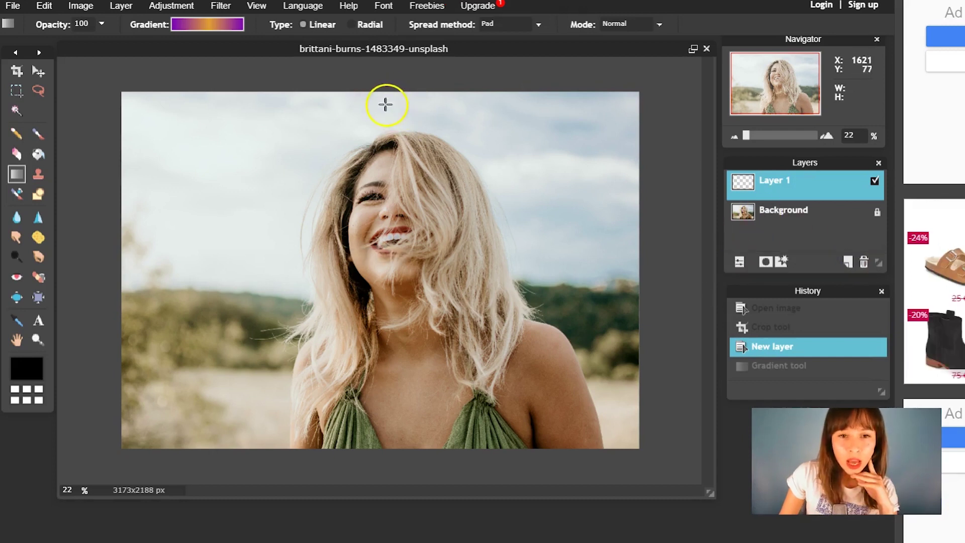
{"action": "left_click_drag", "start_coordinate": [380, 158], "coordinate": [382, 443]}
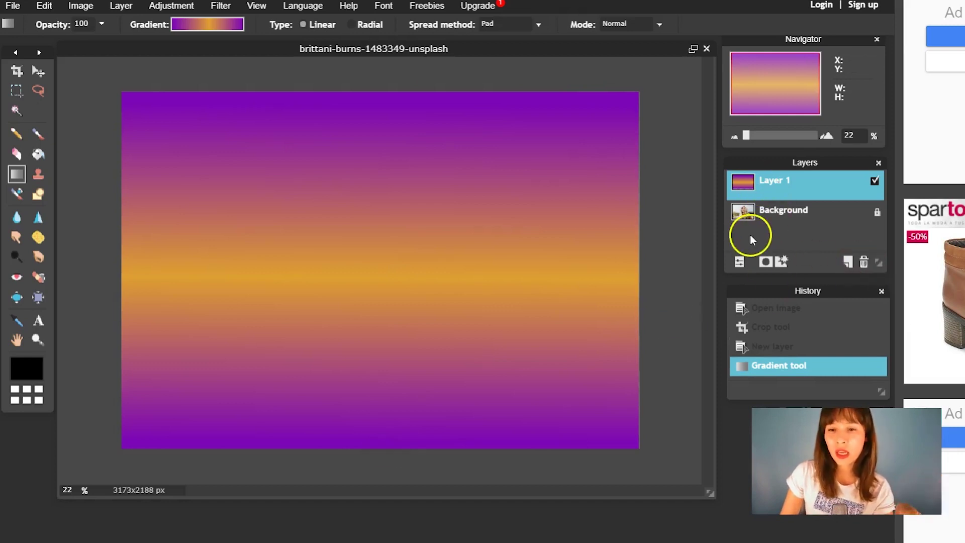
{"action": "left_click", "coordinate": [739, 262]}
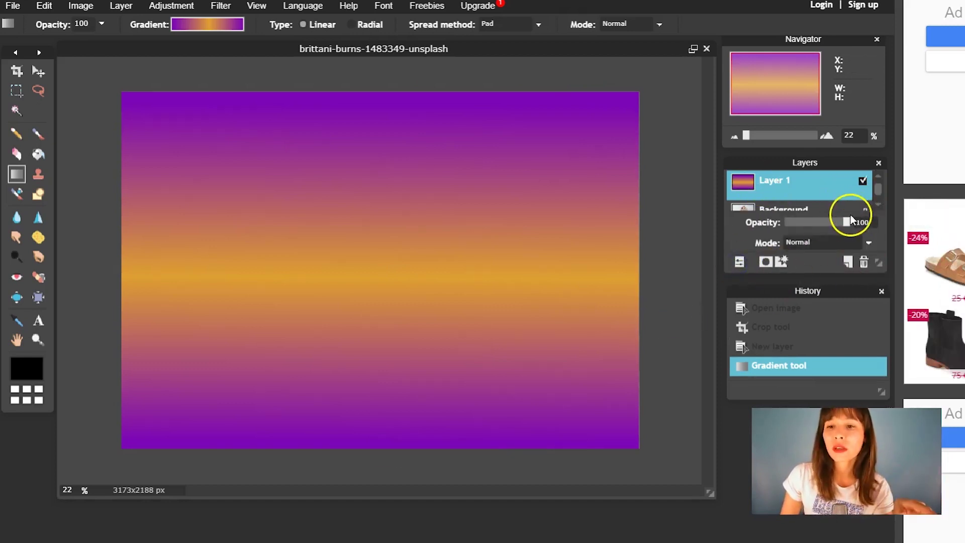
{"action": "left_click_drag", "start_coordinate": [849, 222], "coordinate": [809, 220]}
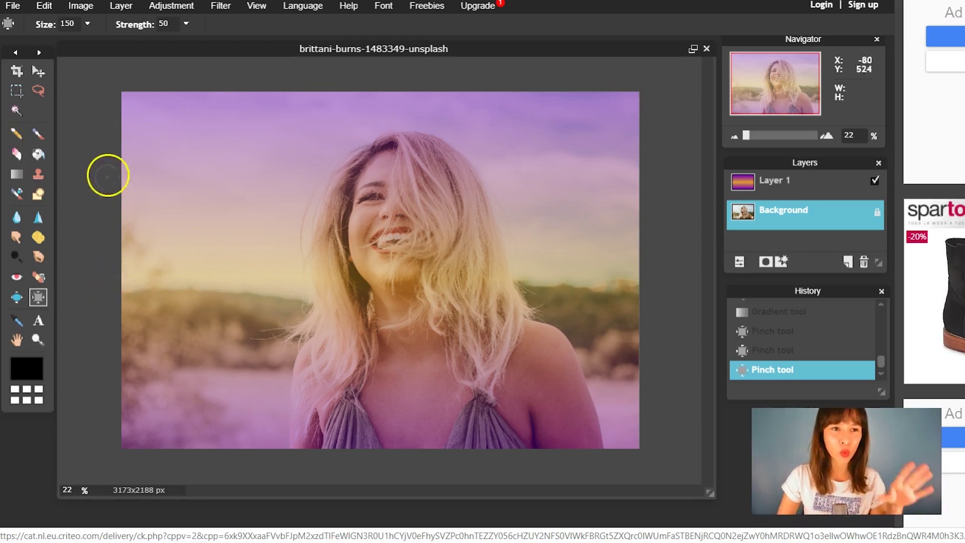
{"action": "left_click", "coordinate": [23, 8]}
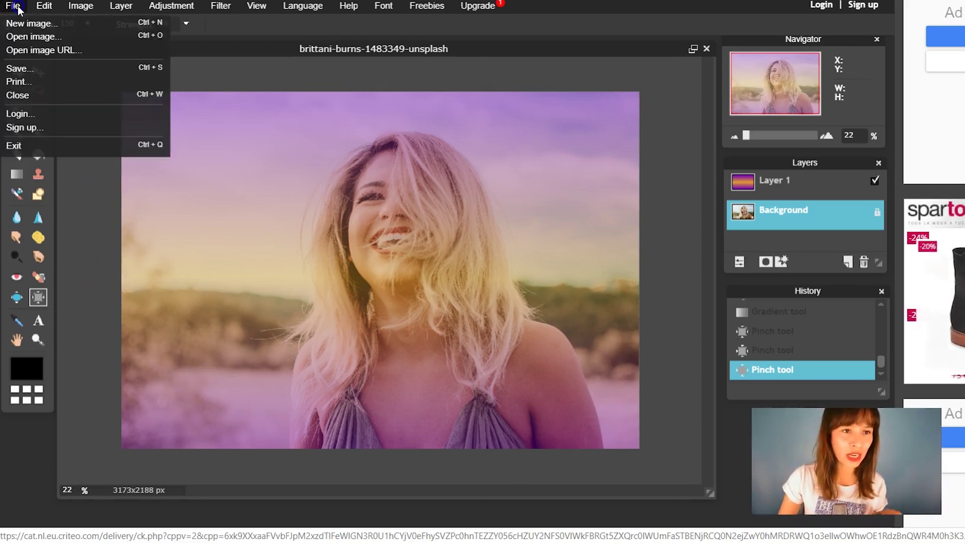
{"action": "left_click", "coordinate": [31, 67]}
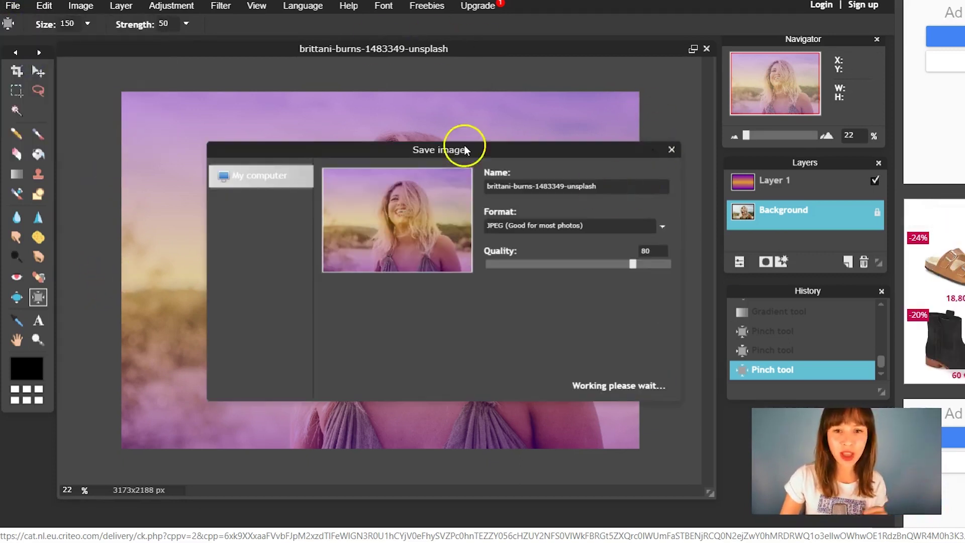